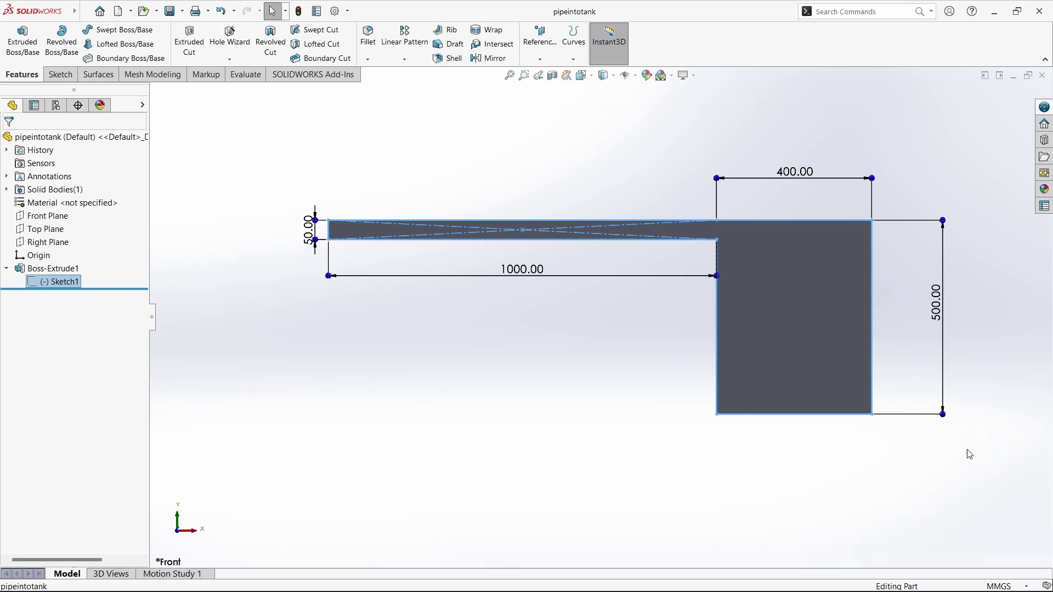
- Orbit the pipeintotank part, then snap the view back to the front orientation
{"action": "middle_click_drag", "start_coordinate": [970, 455], "coordinate": [905, 521]}
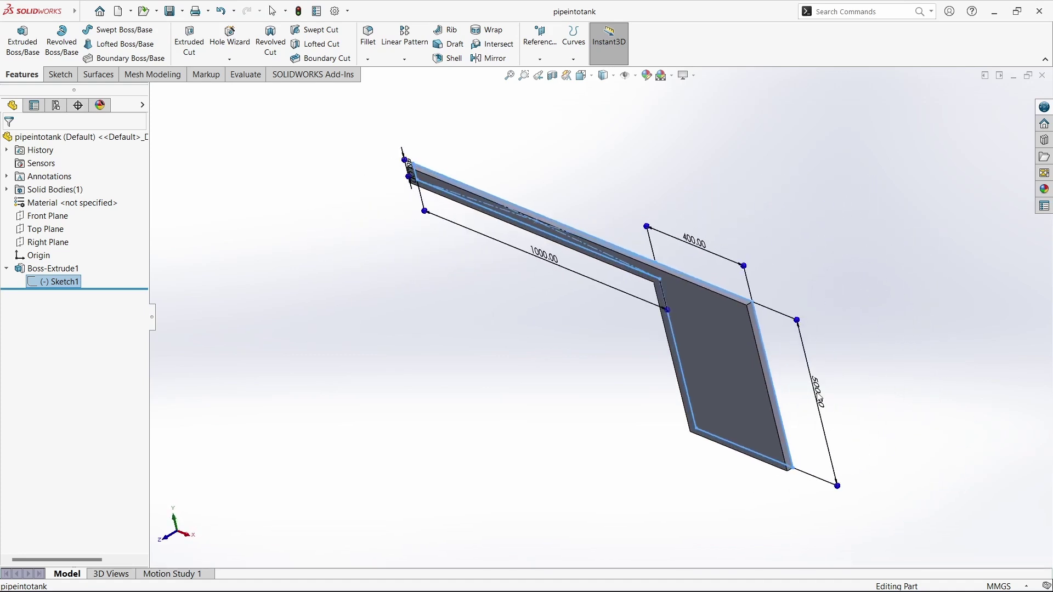
{"action": "scroll", "coordinate": [771, 362], "scroll_direction": "down", "scroll_amount": 3}
{"action": "middle_click_drag", "start_coordinate": [755, 358], "coordinate": [846, 306]}
{"action": "key", "text": "space"}
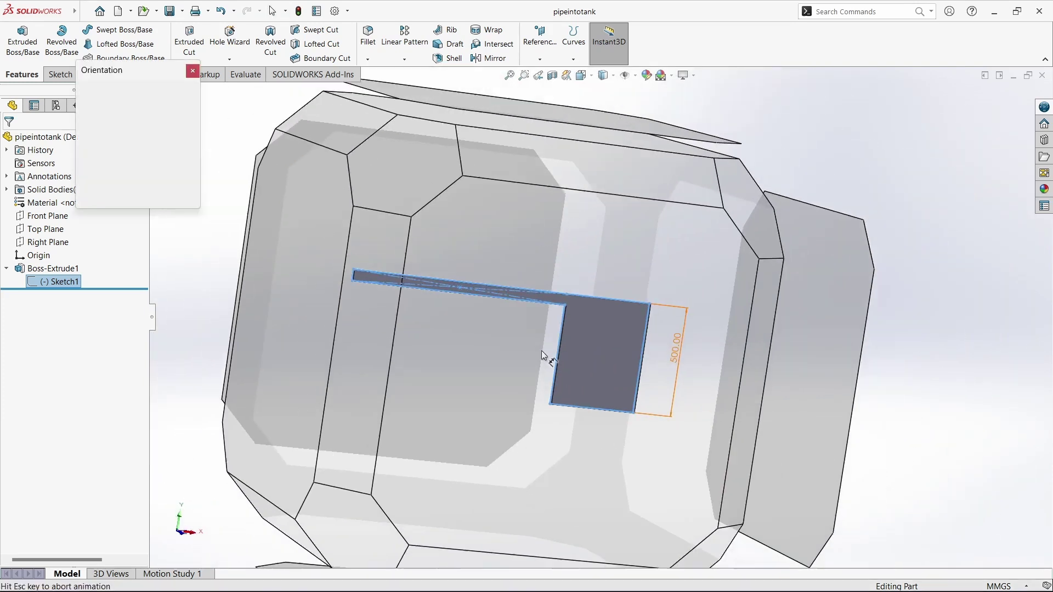
{"action": "left_click", "coordinate": [542, 350]}
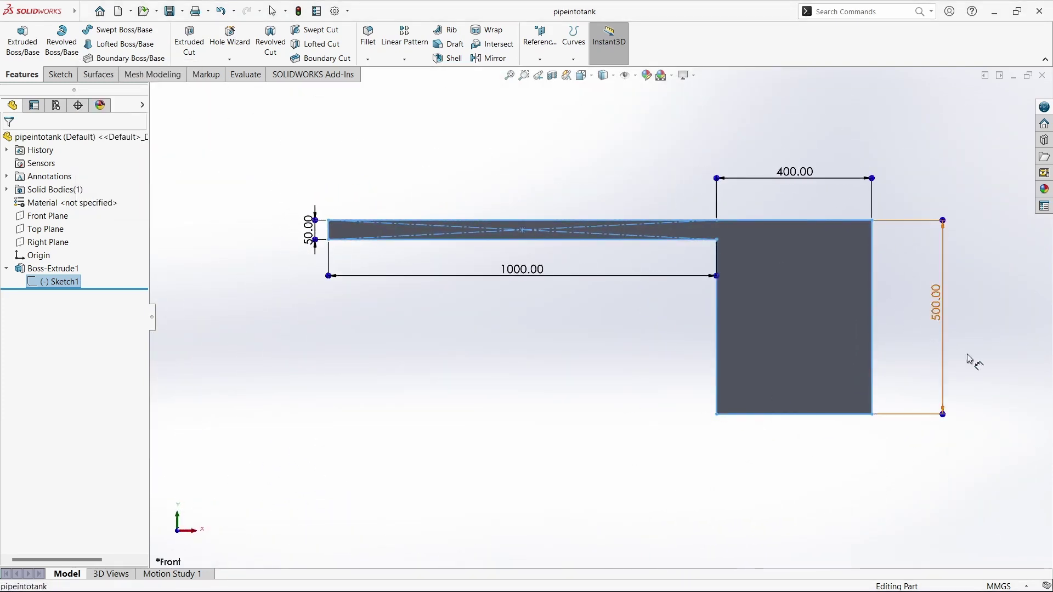
- Start a Save As of pipeintotank with IGES (*.igs) as the file type
{"action": "left_click", "coordinate": [567, 387]}
{"action": "left_click", "coordinate": [86, 12]}
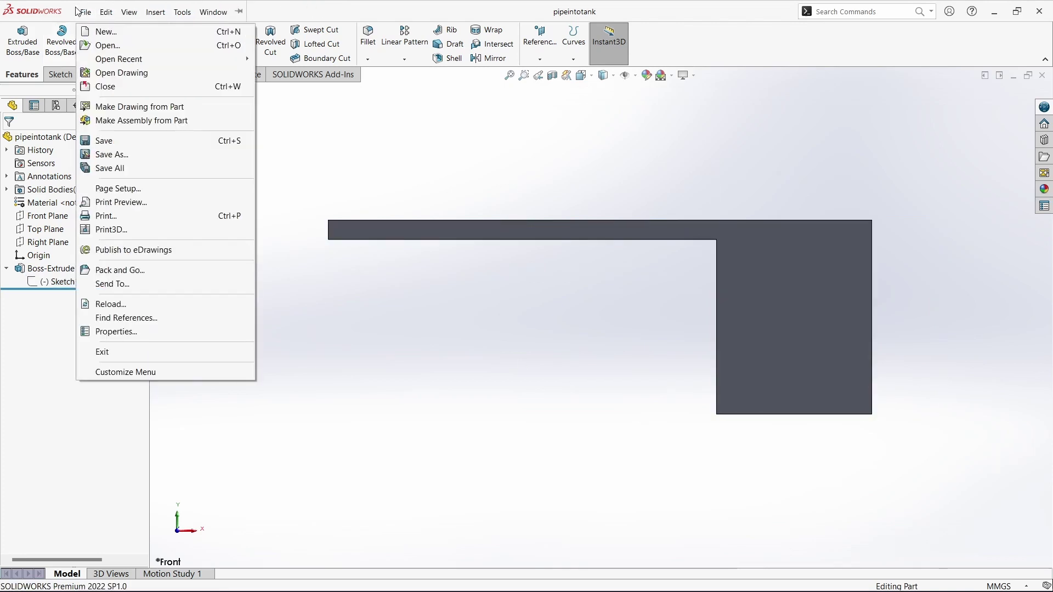
{"action": "left_click", "coordinate": [122, 155]}
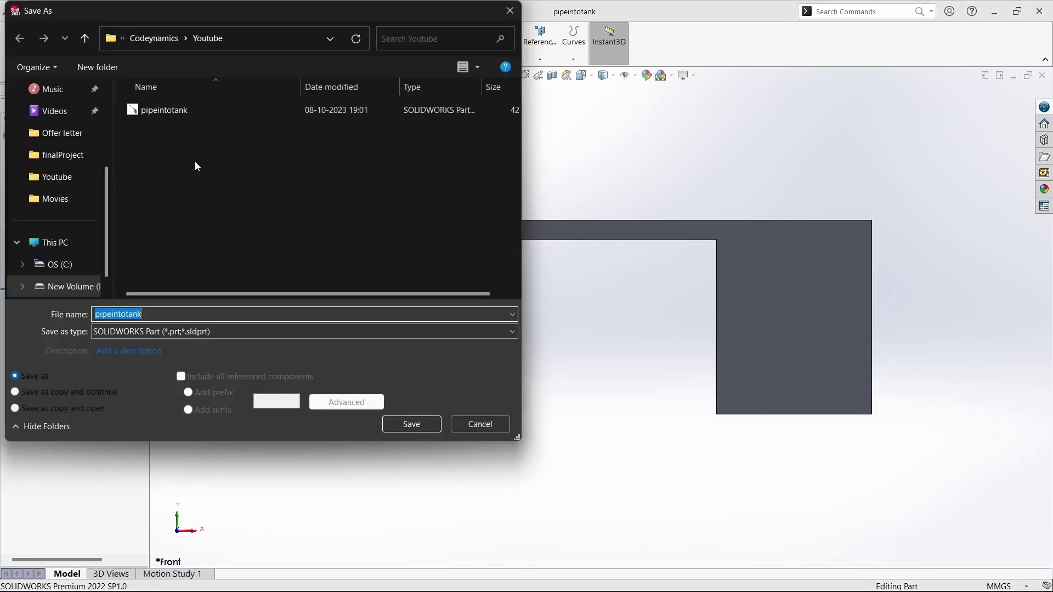
{"action": "left_click", "coordinate": [188, 335]}
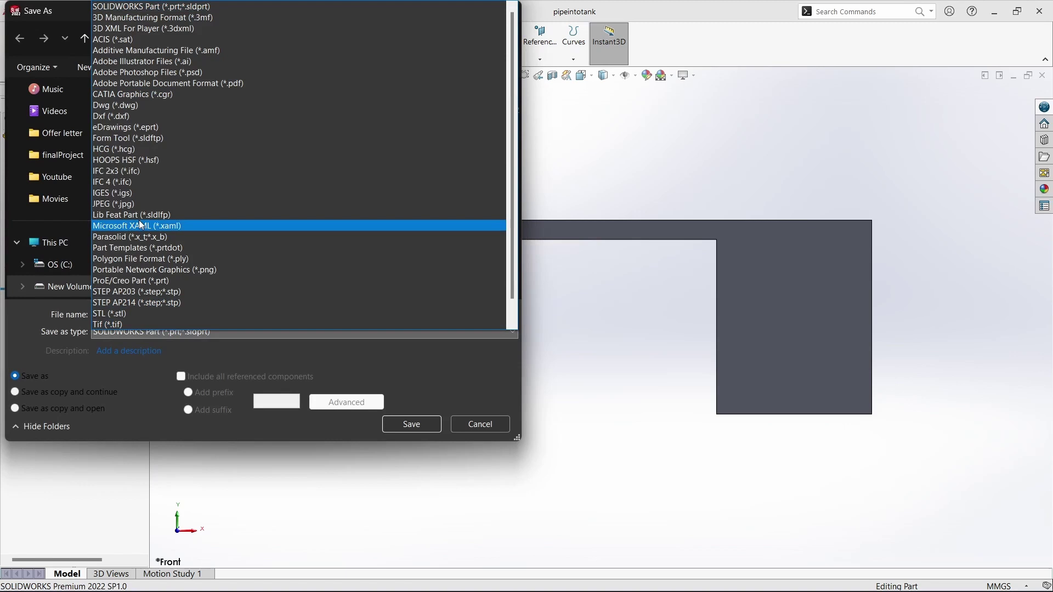
{"action": "left_click", "coordinate": [135, 197]}
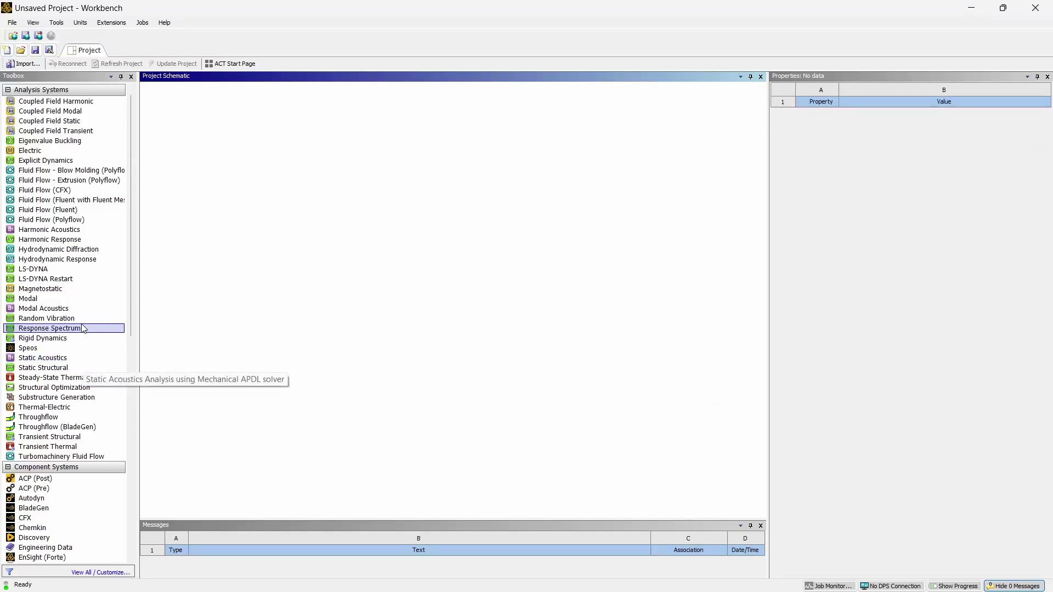
- Add a Fluid Flow (Fluent) system and set its Geometry Analysis Type to 2D
{"action": "left_click_drag", "start_coordinate": [85, 211], "coordinate": [232, 145]}
{"action": "left_click", "coordinate": [219, 138]}
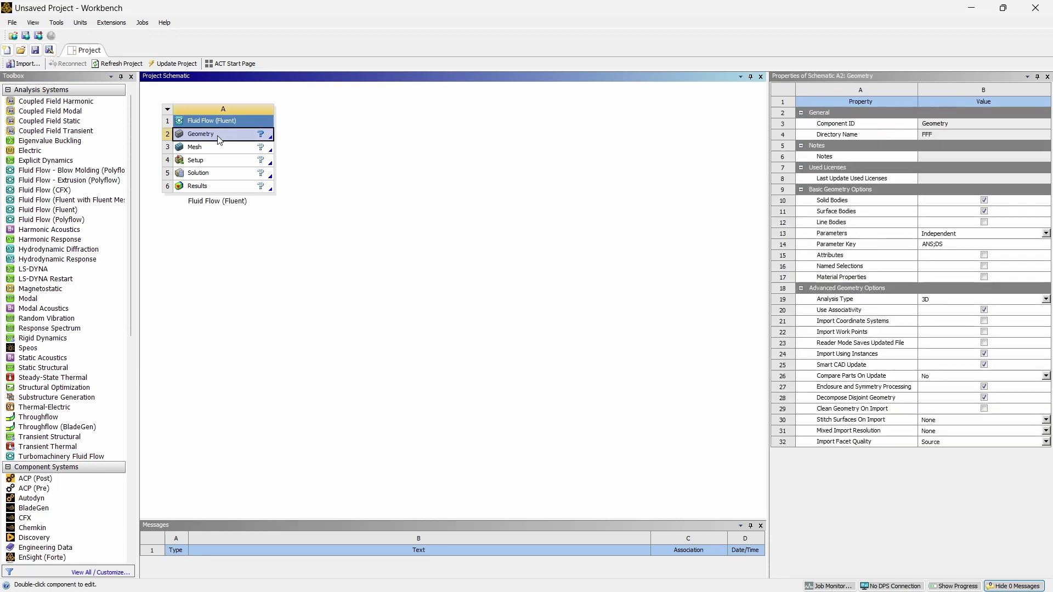
{"action": "left_click", "coordinate": [1046, 300]}
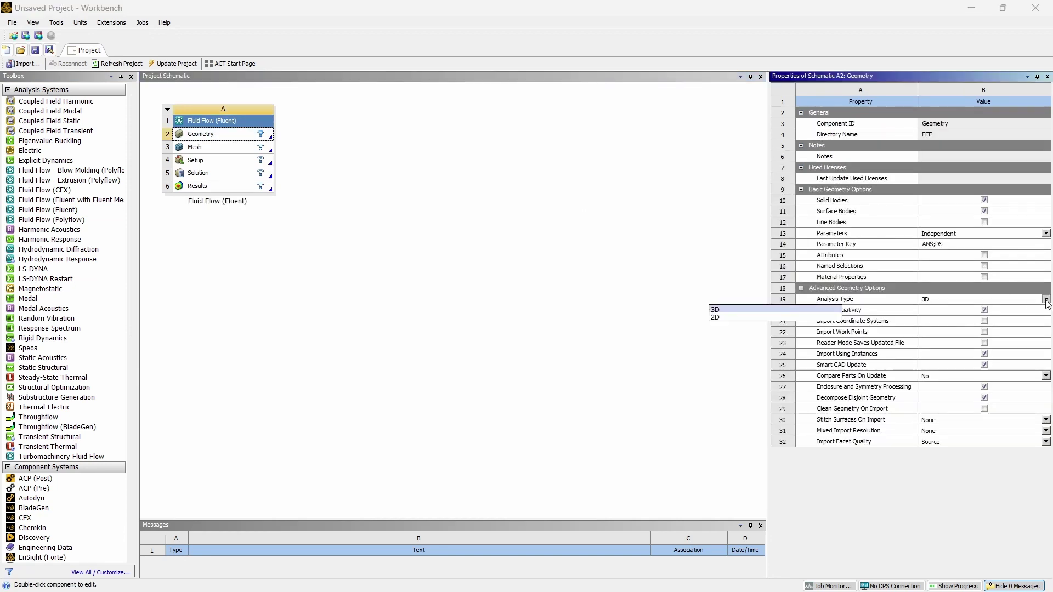
{"action": "left_click", "coordinate": [751, 322]}
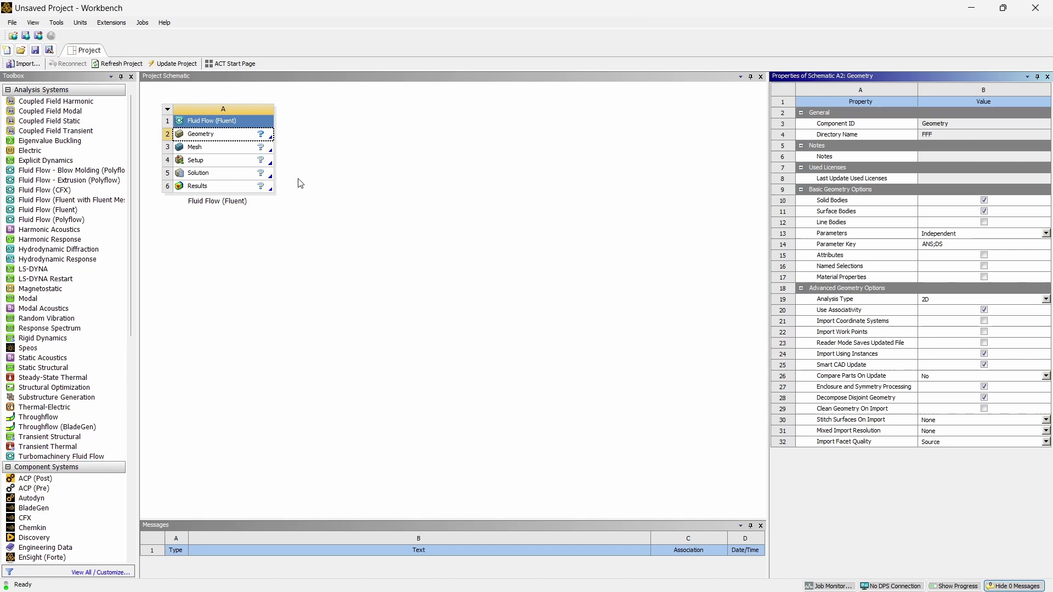
- Import pipeintotank.IGS as the Geometry cell's geometry file
{"action": "right_click", "coordinate": [213, 134]}
{"action": "mouse_move", "coordinate": [260, 175]}
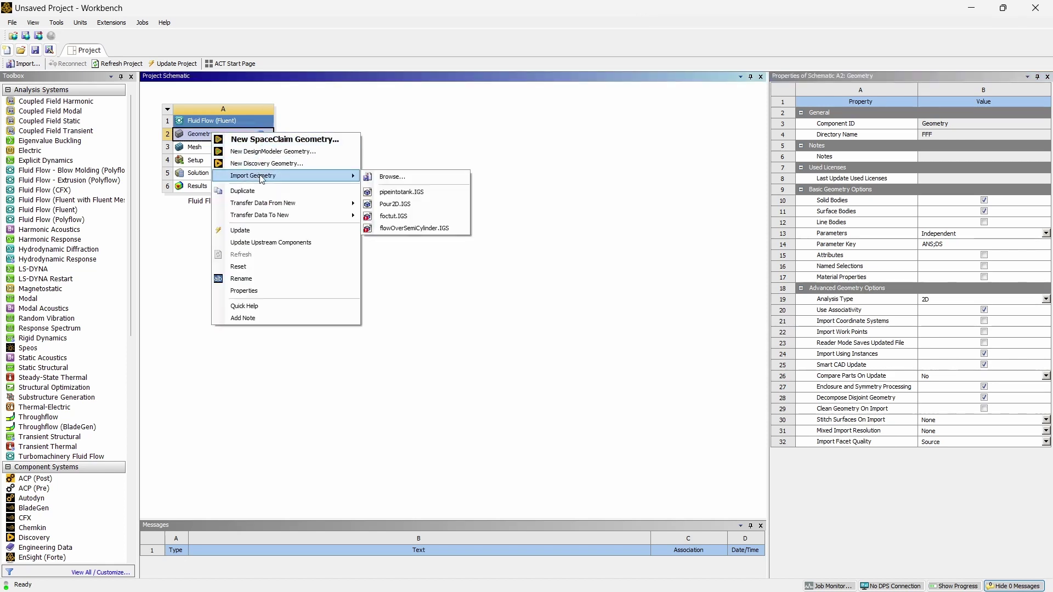
{"action": "left_click", "coordinate": [382, 177]}
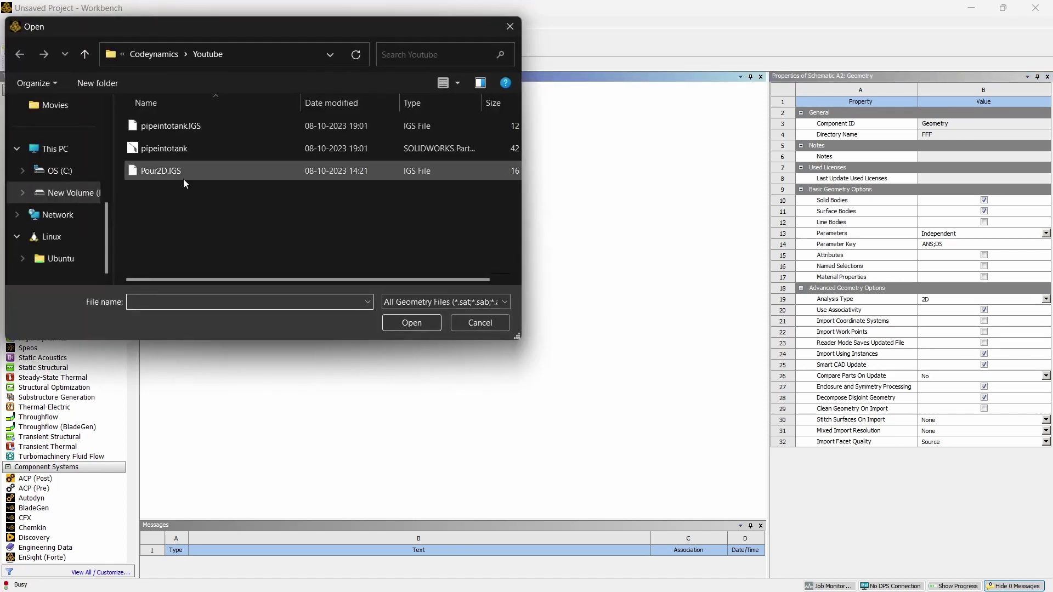
{"action": "left_click", "coordinate": [183, 126]}
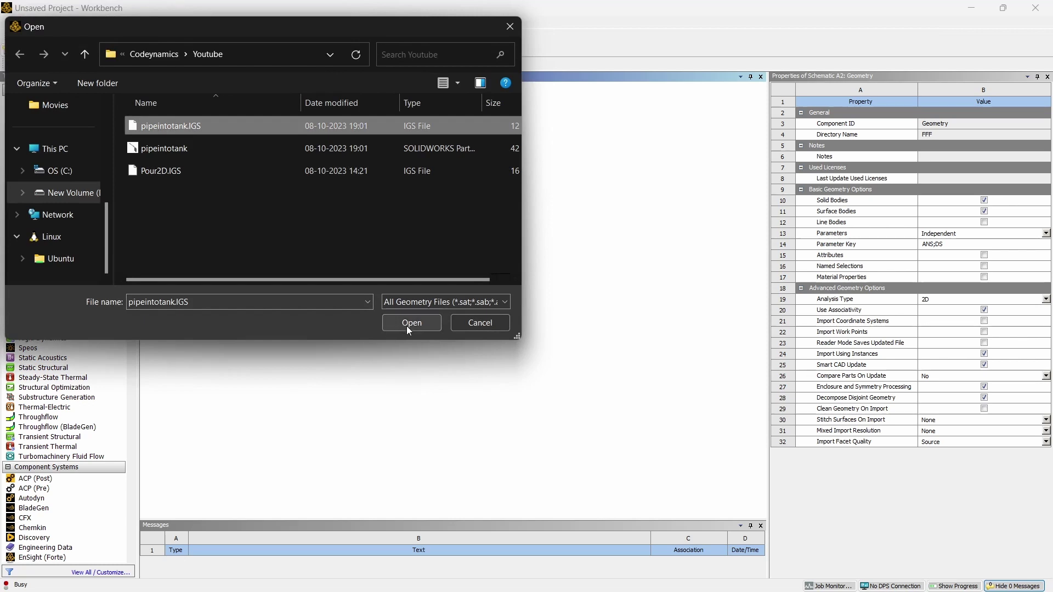
{"action": "left_click", "coordinate": [390, 318]}
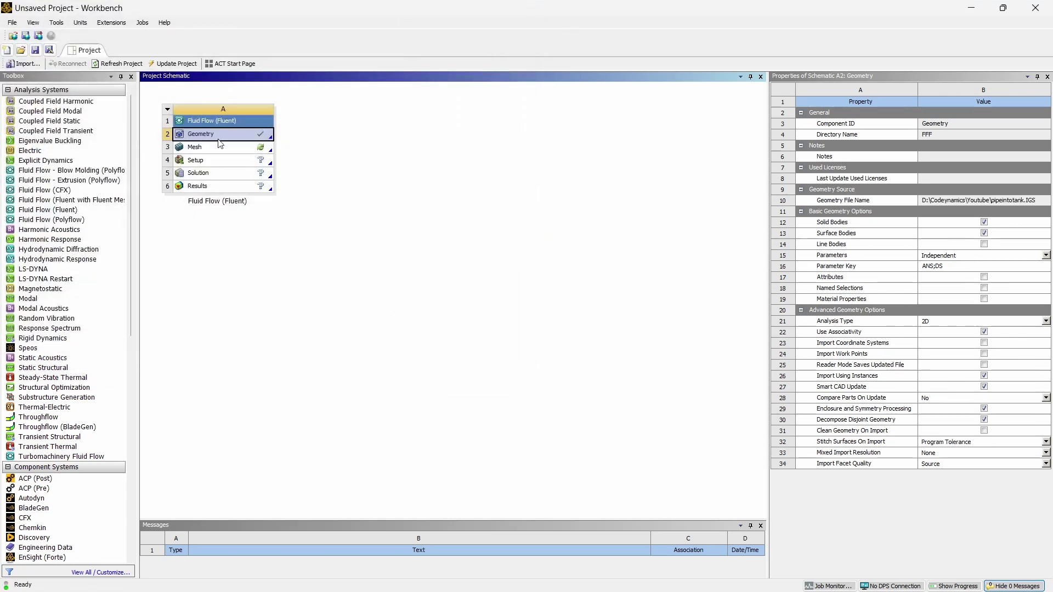
- Edit the geometry in DesignModeler and generate Import1 as 1 Part, 1 Body
{"action": "right_click", "coordinate": [212, 136]}
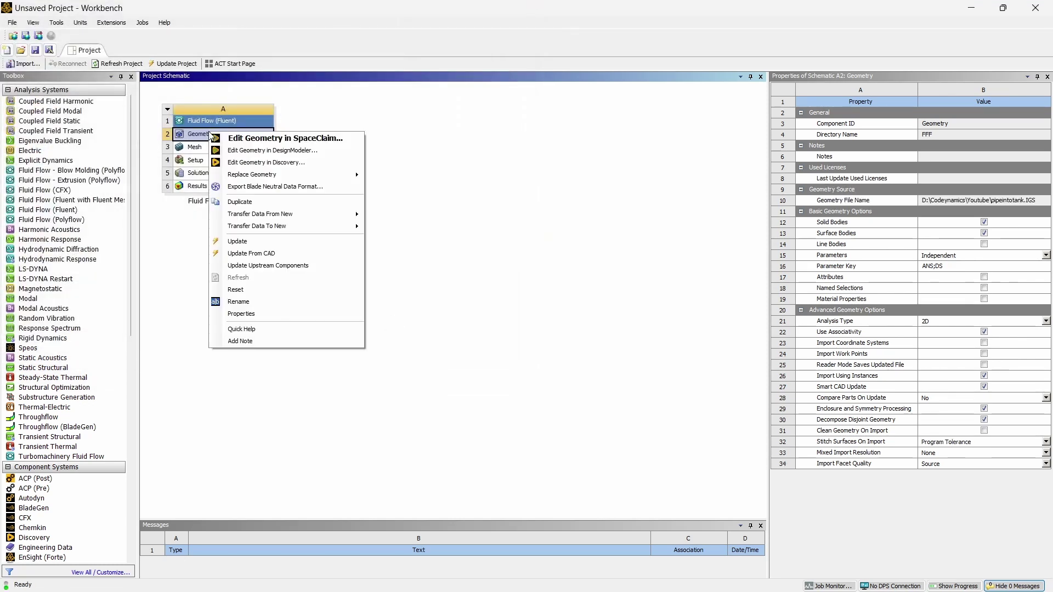
{"action": "left_click", "coordinate": [251, 151]}
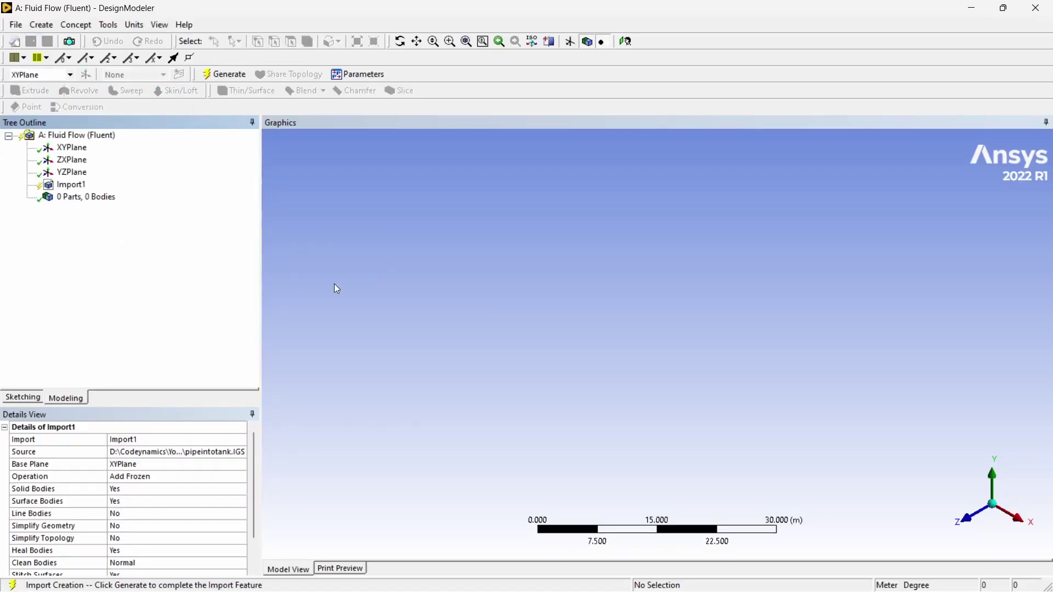
{"action": "left_click", "coordinate": [71, 185]}
{"action": "left_click", "coordinate": [224, 74]}
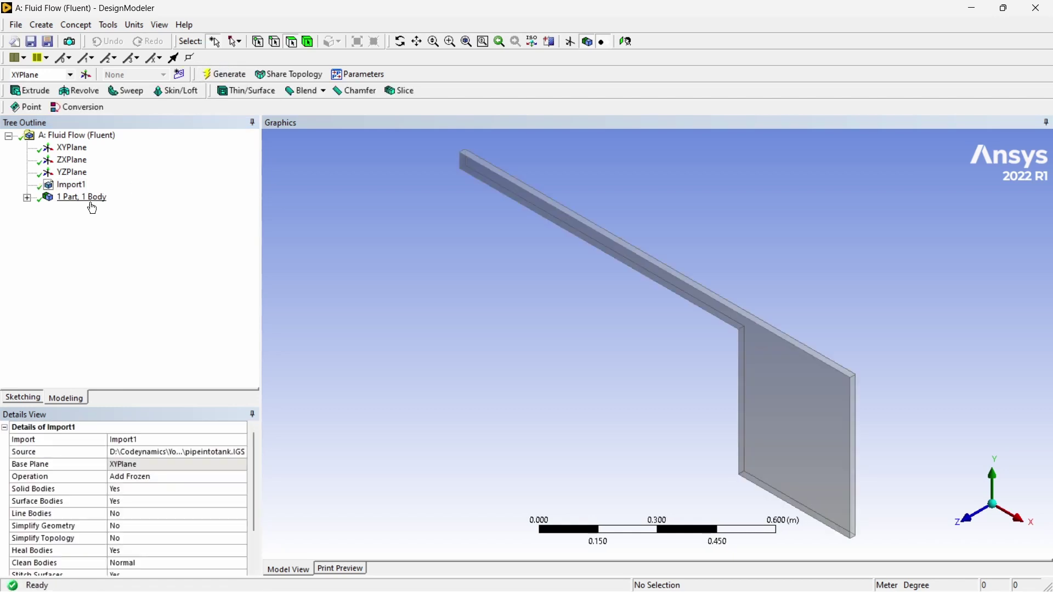
- Start a Surfaces From Faces feature on the body's flat face and apply the selection
{"action": "left_click", "coordinate": [77, 25]}
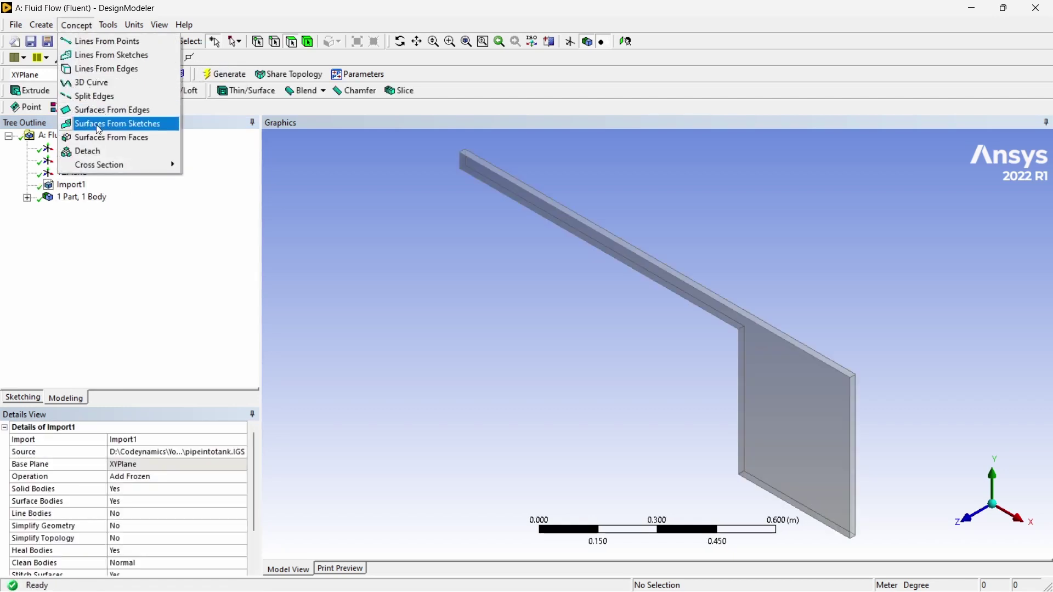
{"action": "left_click", "coordinate": [107, 140]}
{"action": "middle_click_drag", "start_coordinate": [522, 340], "coordinate": [458, 408]}
{"action": "left_click", "coordinate": [620, 449]}
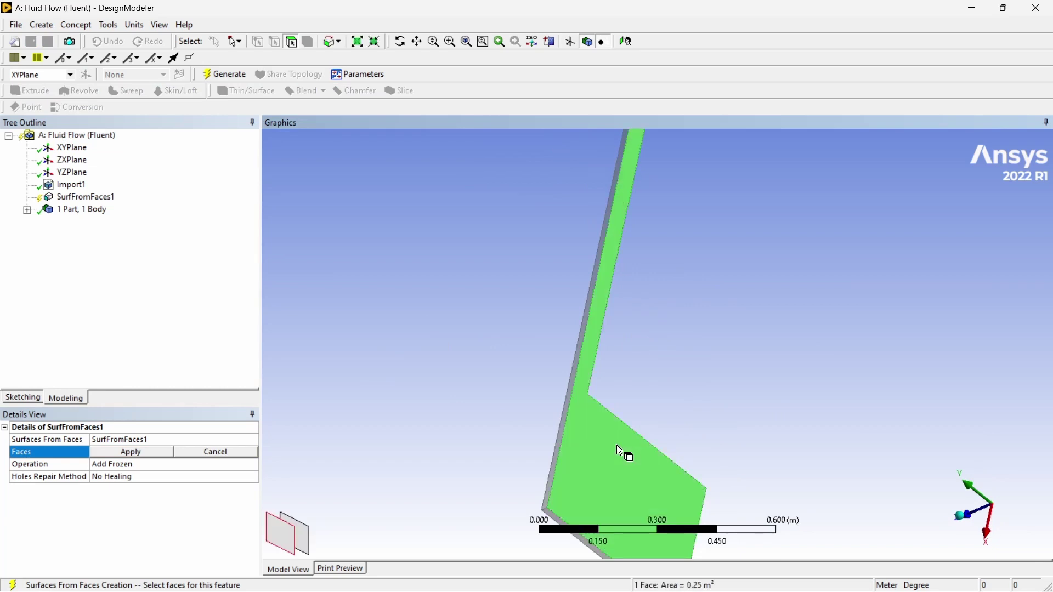
{"action": "middle_click_drag", "start_coordinate": [648, 405], "coordinate": [680, 351]}
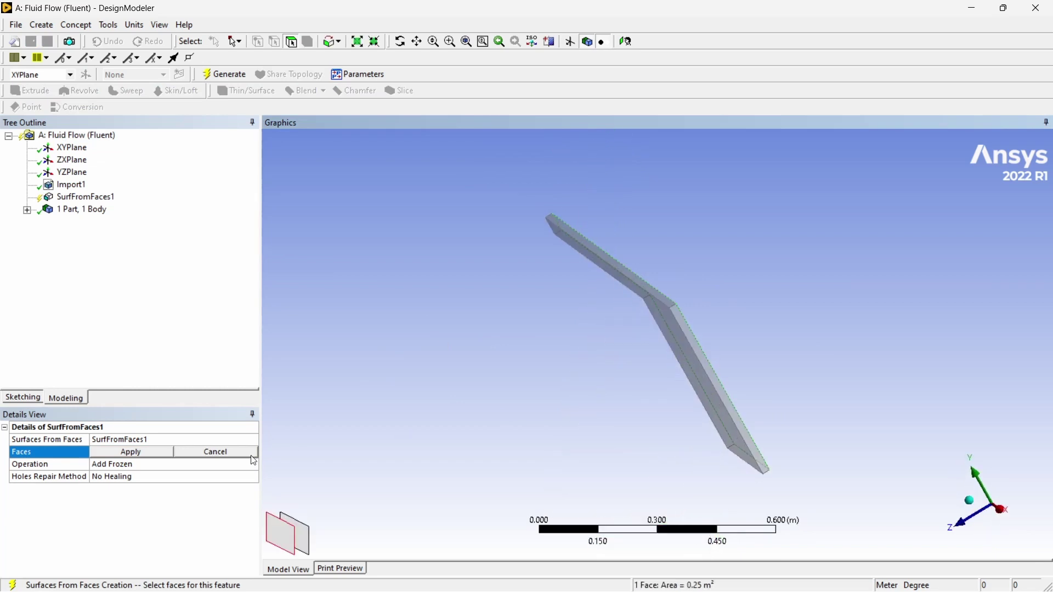
{"action": "left_click", "coordinate": [146, 458]}
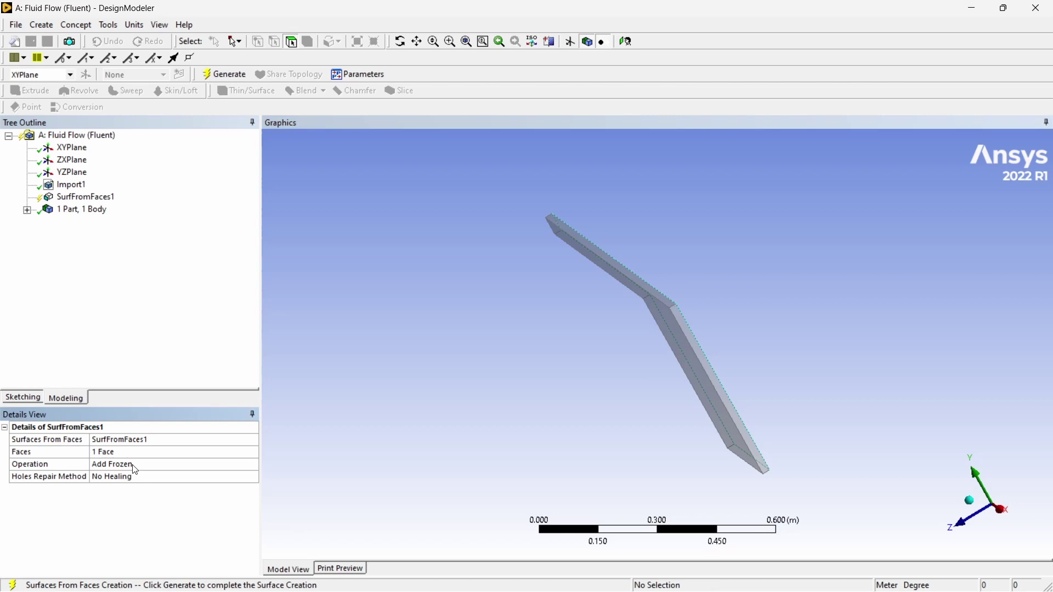
- Set the operation to Add Material, generate SurfFromFaces1, and expand the 2 Parts, 2 Bodies
{"action": "left_click", "coordinate": [141, 465]}
{"action": "left_click", "coordinate": [255, 469]}
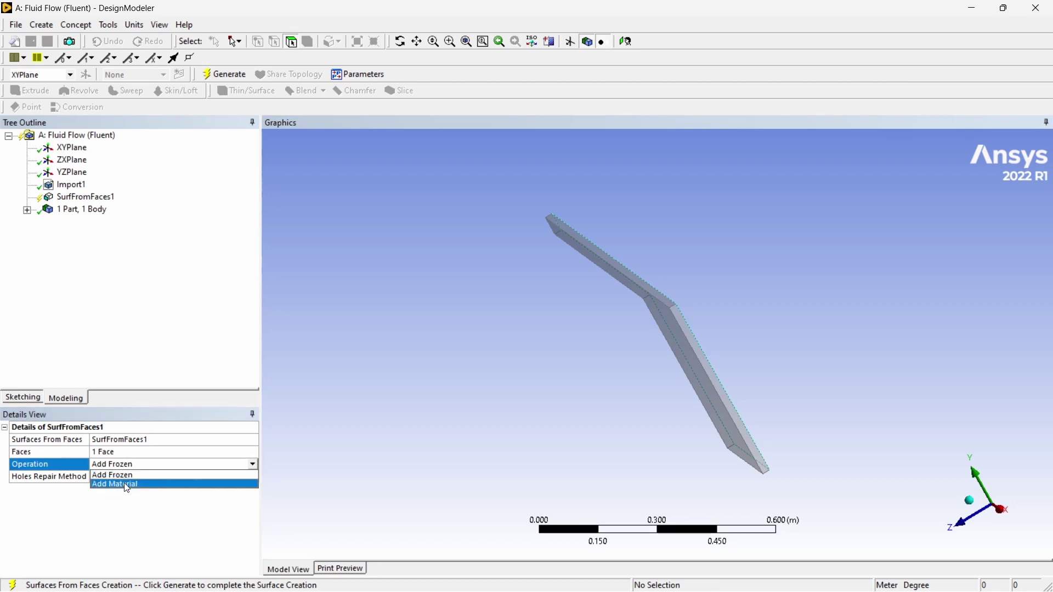
{"action": "left_click", "coordinate": [126, 486]}
{"action": "left_click", "coordinate": [225, 74]}
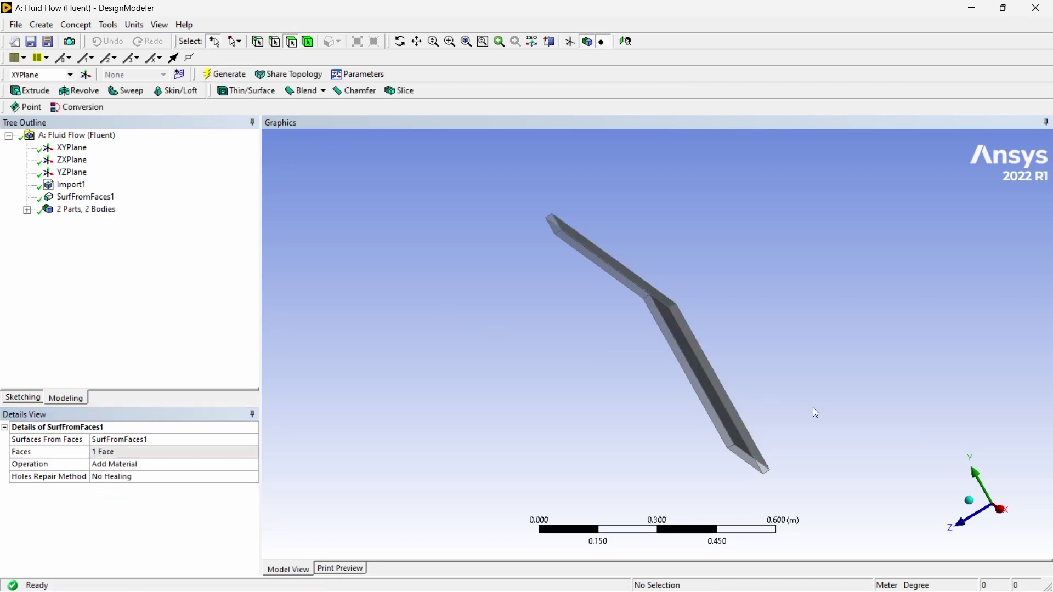
{"action": "left_click", "coordinate": [974, 519]}
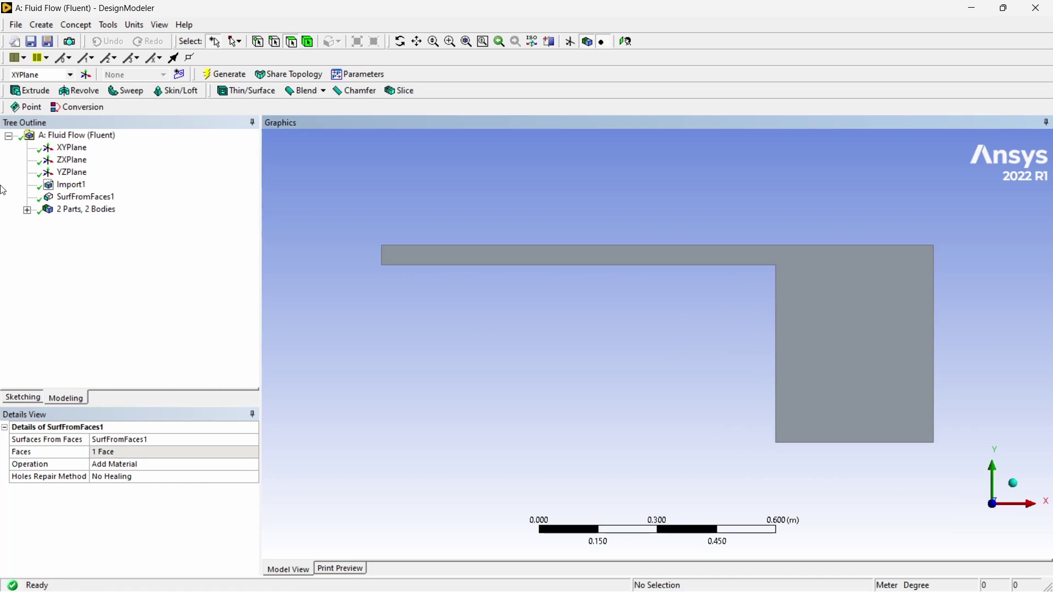
{"action": "left_click", "coordinate": [26, 210]}
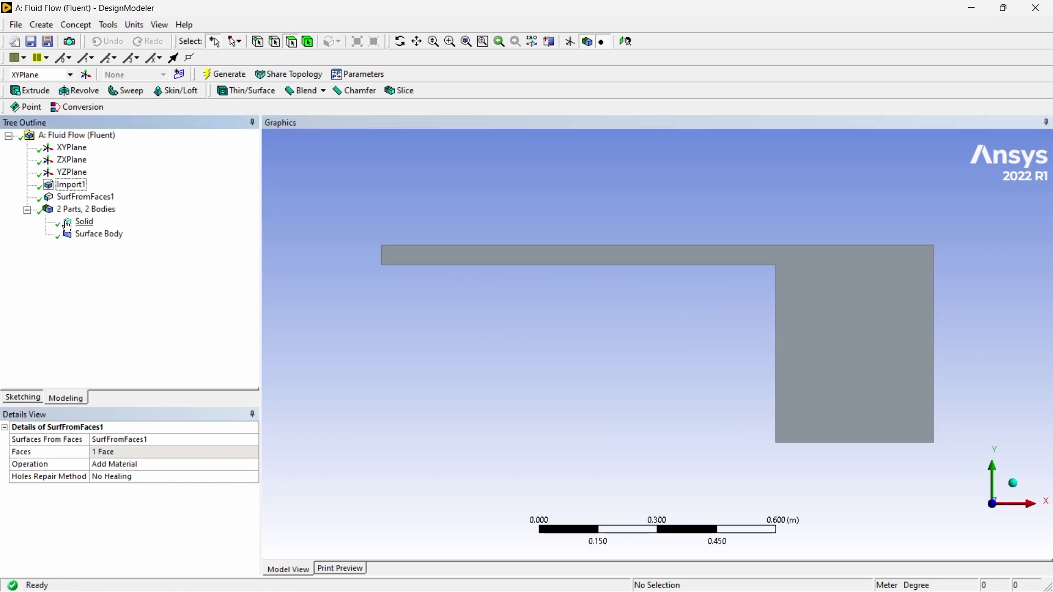
- Suppress the redundant Solid body
{"action": "left_click", "coordinate": [87, 222]}
{"action": "right_click", "coordinate": [91, 231]}
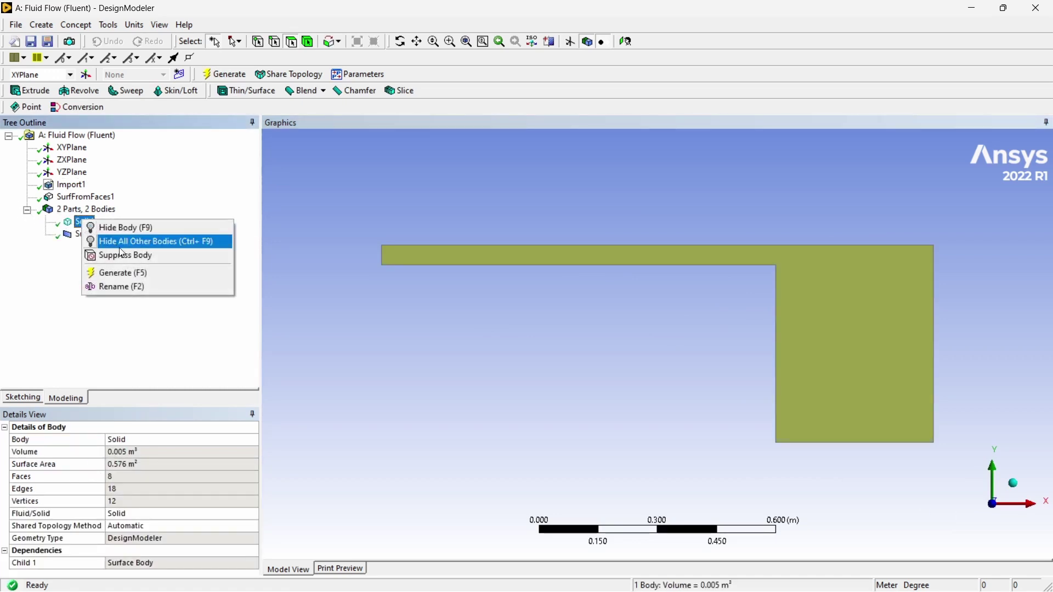
{"action": "left_click", "coordinate": [119, 252]}
- Set the Surface Body's Fluid/Solid property to Fluid and regenerate the geometry
{"action": "left_click", "coordinate": [102, 236]}
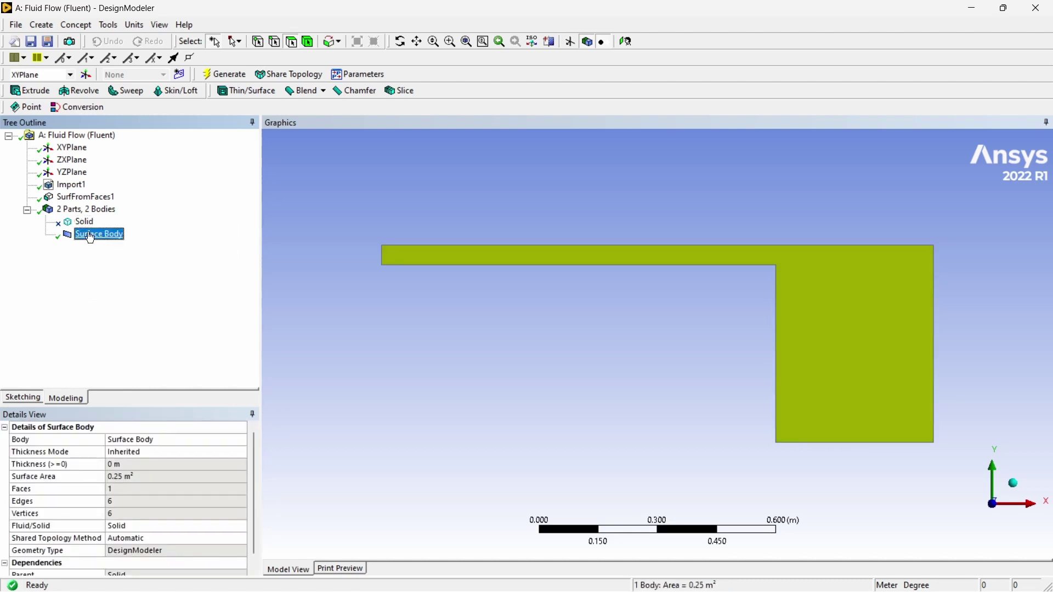
{"action": "left_click", "coordinate": [119, 527]}
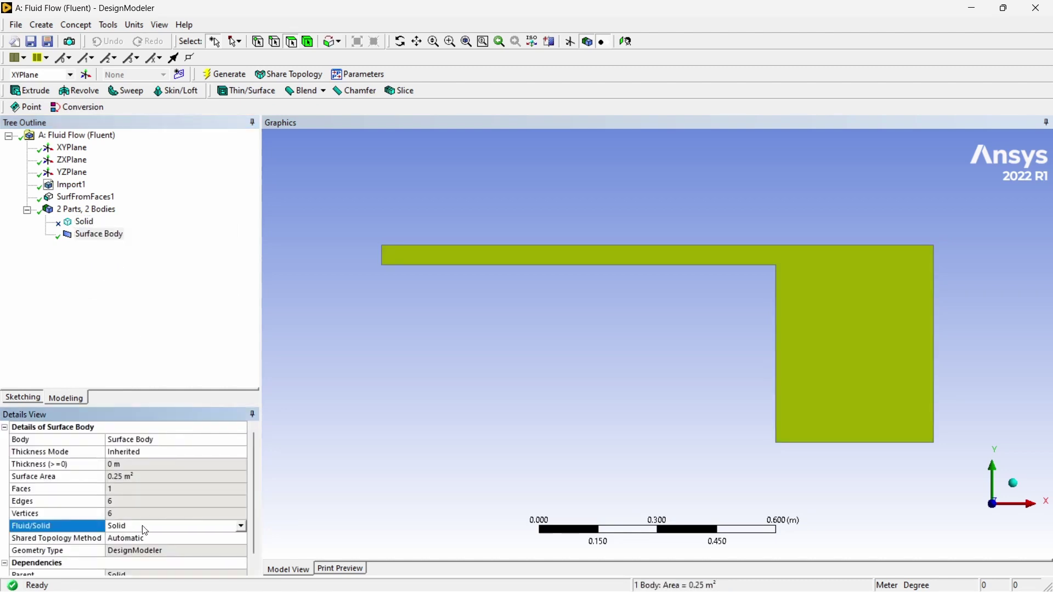
{"action": "left_click", "coordinate": [131, 527]}
{"action": "left_click", "coordinate": [121, 538]}
{"action": "left_click", "coordinate": [85, 209]}
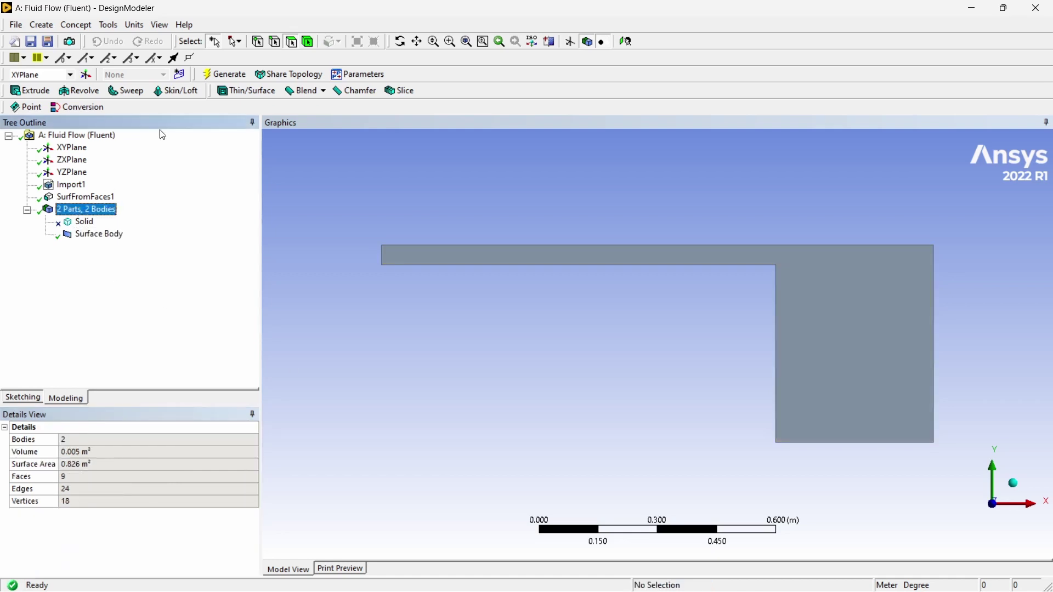
{"action": "left_click", "coordinate": [241, 81]}
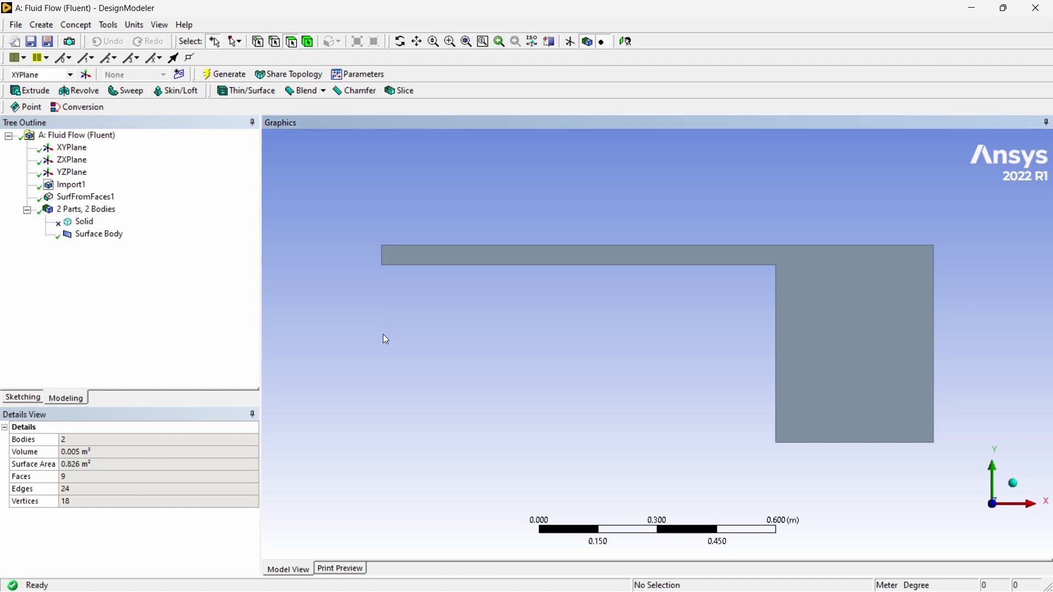
- Close DesignModeler and edit the Fluent system's Mesh cell in ANSYS Meshing
{"action": "left_click", "coordinate": [1038, 12]}
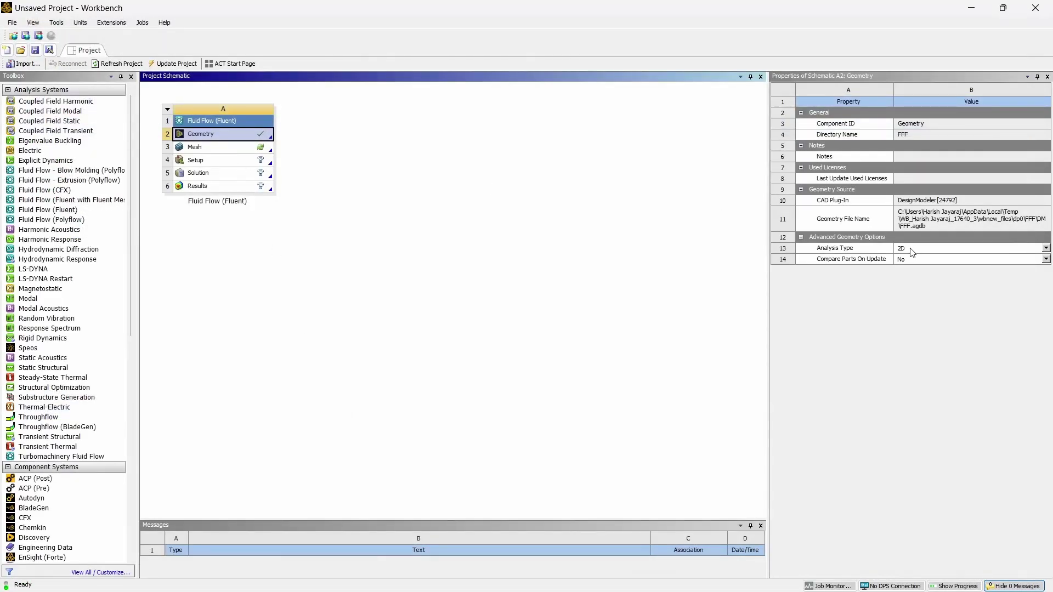
{"action": "left_click", "coordinate": [202, 153]}
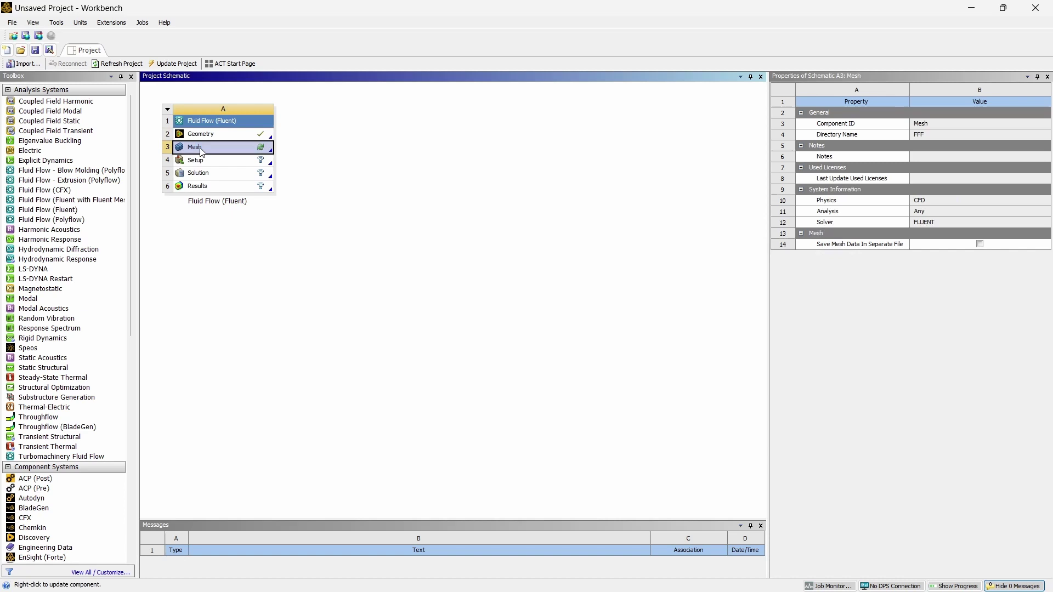
{"action": "right_click", "coordinate": [201, 149]}
{"action": "left_click", "coordinate": [243, 160]}
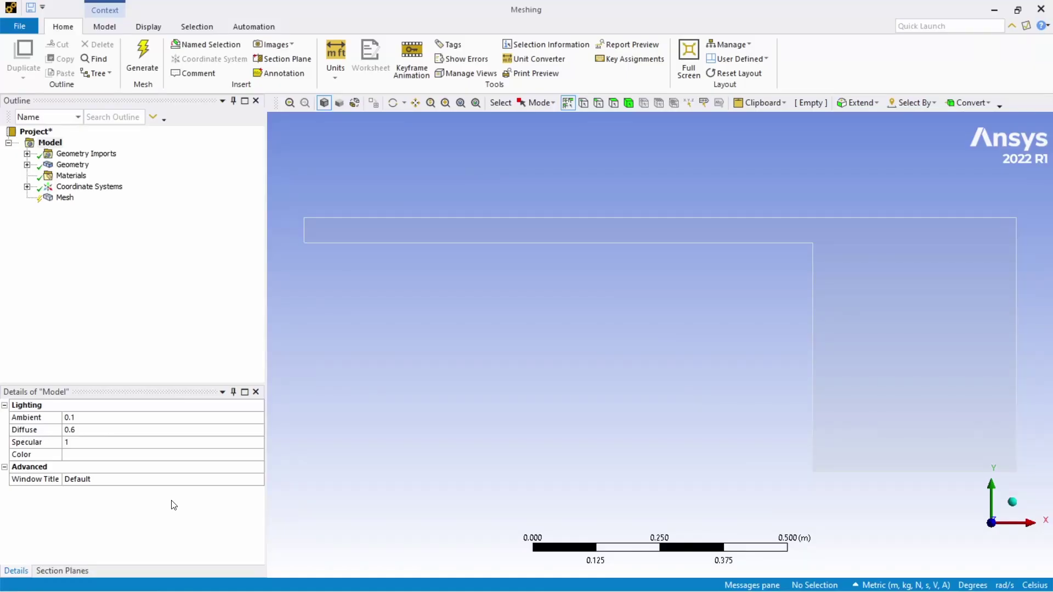
- Under the Mesh's Advanced settings, set Number of CPUs for Parallel Part Meshing to 16
{"action": "left_click", "coordinate": [65, 198]}
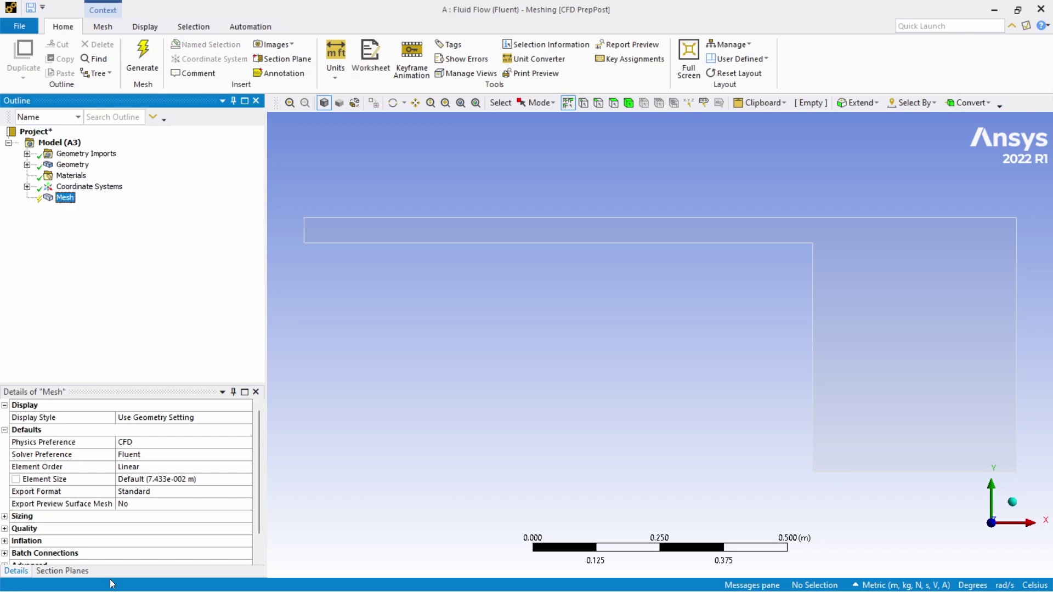
{"action": "scroll", "coordinate": [55, 493], "scroll_direction": "down", "scroll_amount": 1}
{"action": "left_click", "coordinate": [6, 541]}
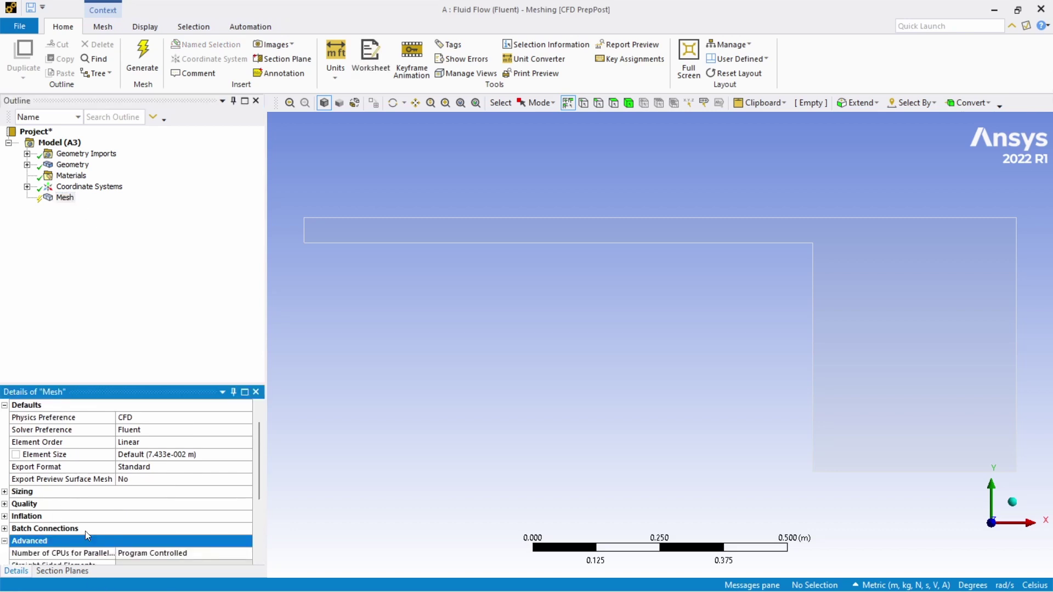
{"action": "scroll", "coordinate": [87, 536], "scroll_direction": "down", "scroll_amount": 3}
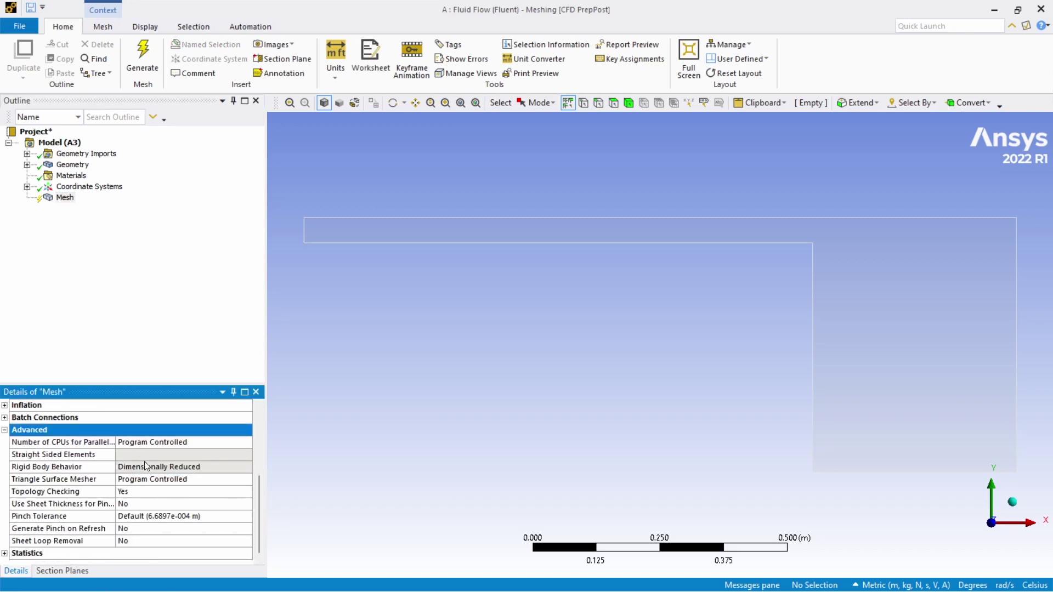
{"action": "left_click", "coordinate": [126, 443]}
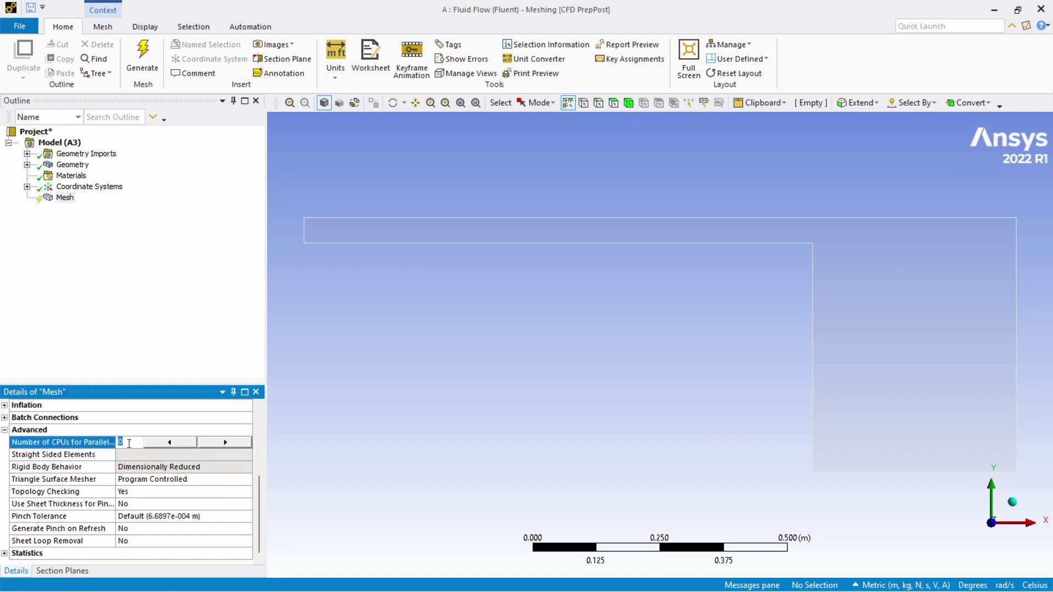
{"action": "type", "text": "16"}
{"action": "left_click", "coordinate": [158, 341]}
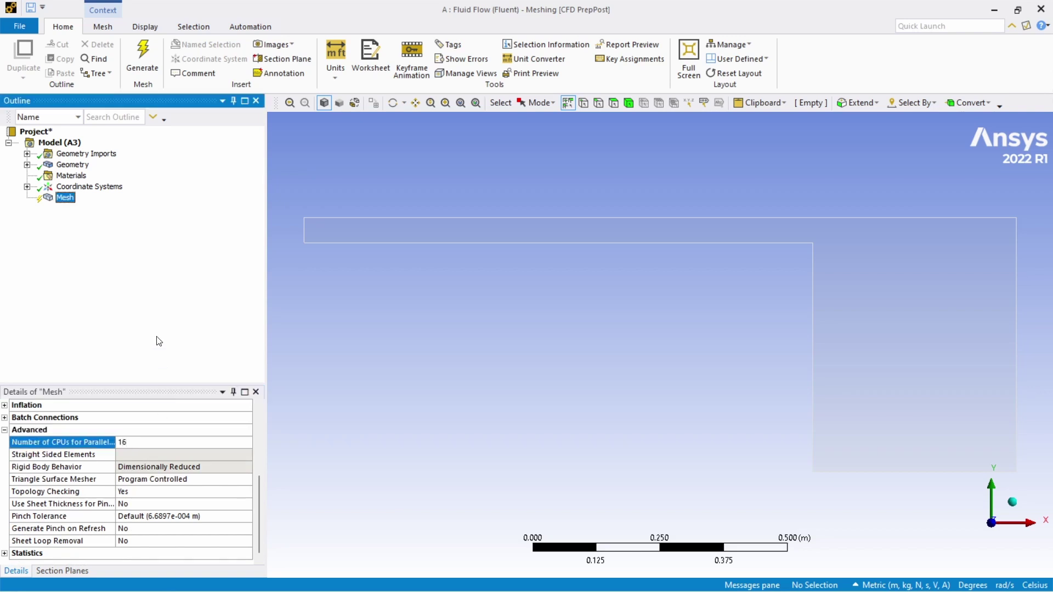
{"action": "scroll", "coordinate": [112, 459], "scroll_direction": "up", "scroll_amount": 4}
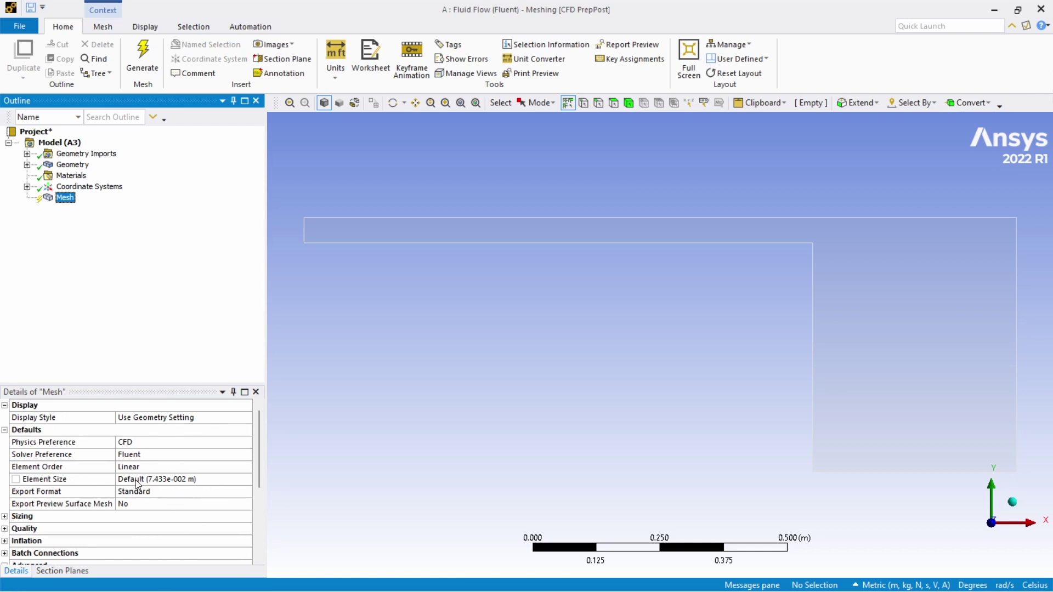
- Generate the initial mesh, then regenerate it at a 0.05 m element size
{"action": "left_click", "coordinate": [141, 59]}
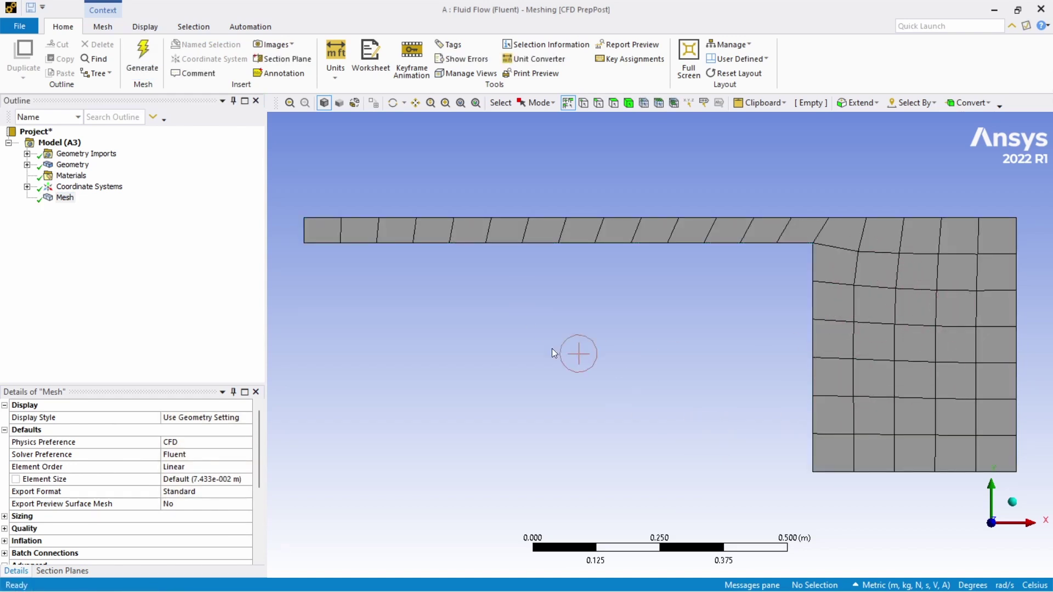
{"action": "left_click", "coordinate": [204, 480]}
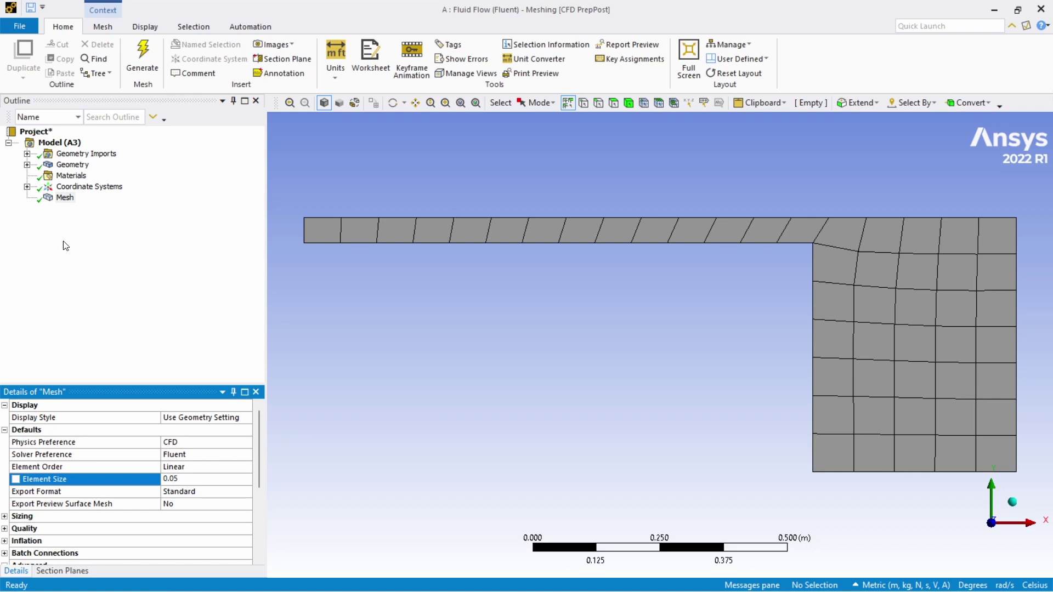
{"action": "type", "text": "0.05"}
{"action": "left_click", "coordinate": [129, 53]}
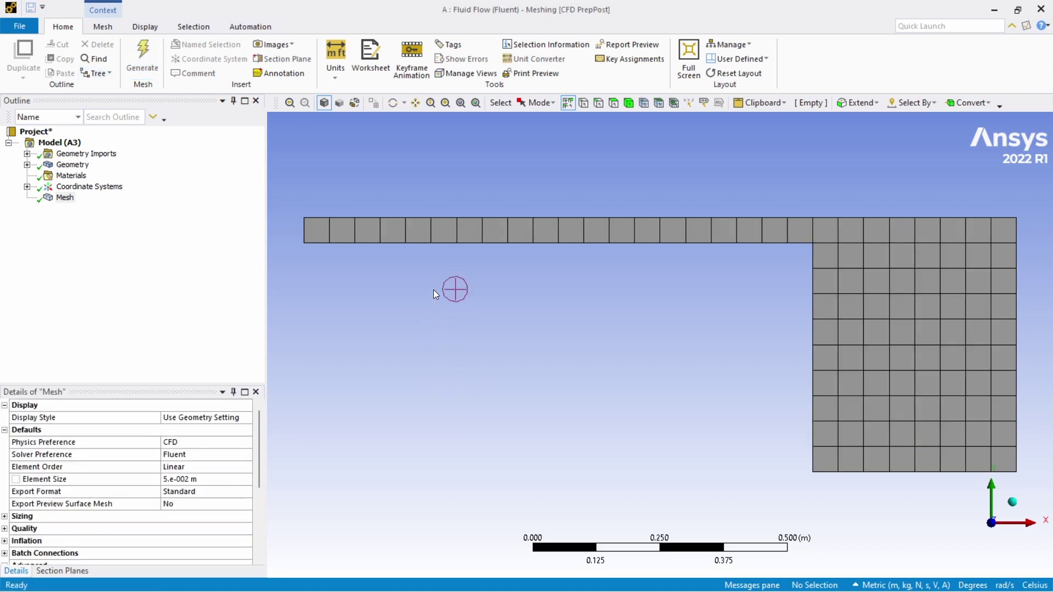
- Refine the element size to 0.01 m, then 0.005 m, regenerating the mesh each time
{"action": "left_click", "coordinate": [203, 480]}
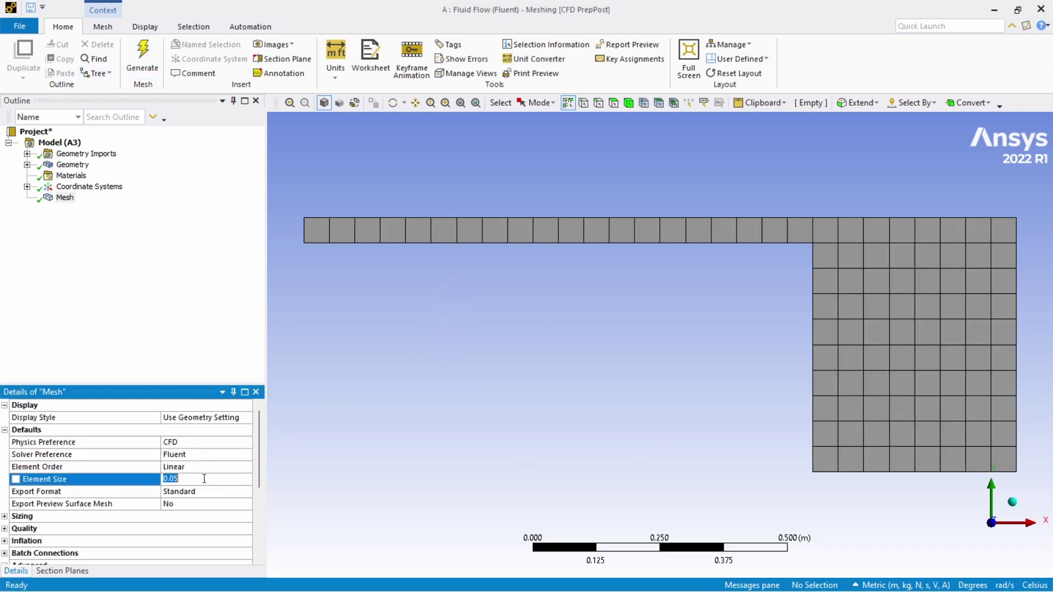
{"action": "left_click", "coordinate": [203, 480]}
{"action": "type", "text": "1"}
{"action": "left_click", "coordinate": [143, 64]}
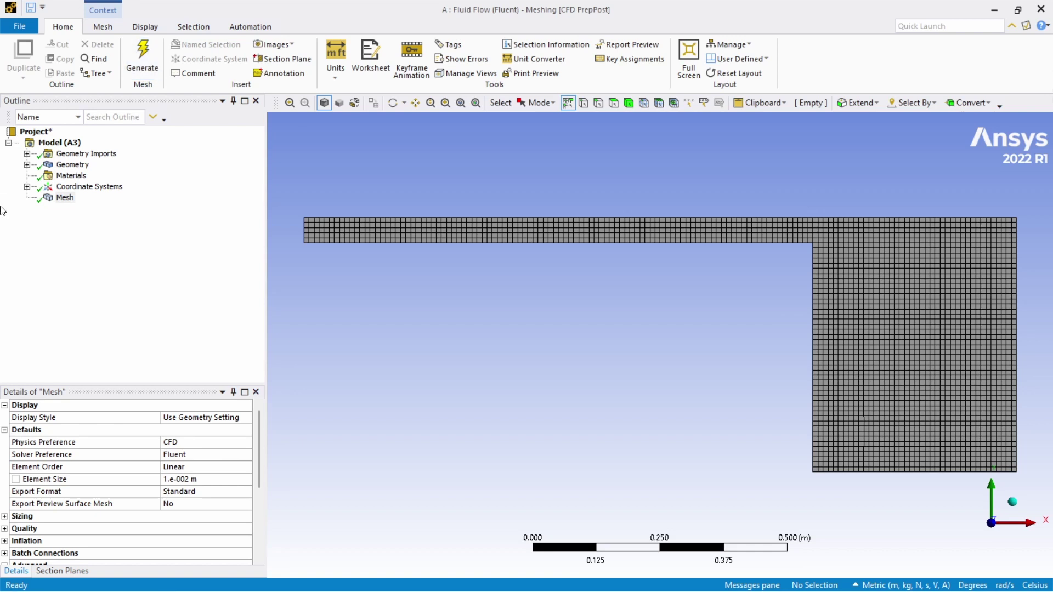
{"action": "left_click", "coordinate": [201, 483]}
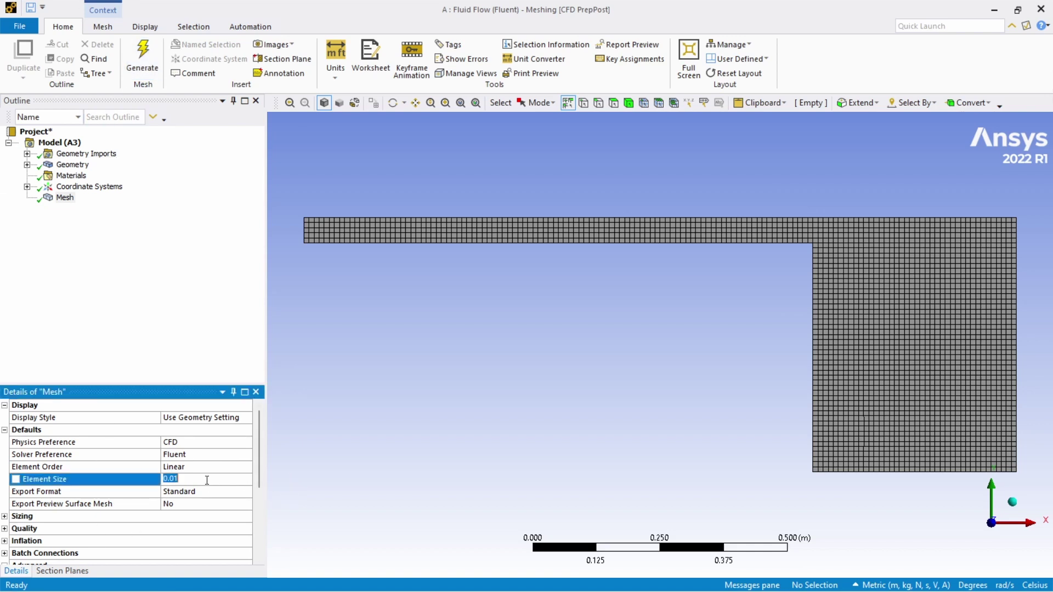
{"action": "type", "text": "0.01"}
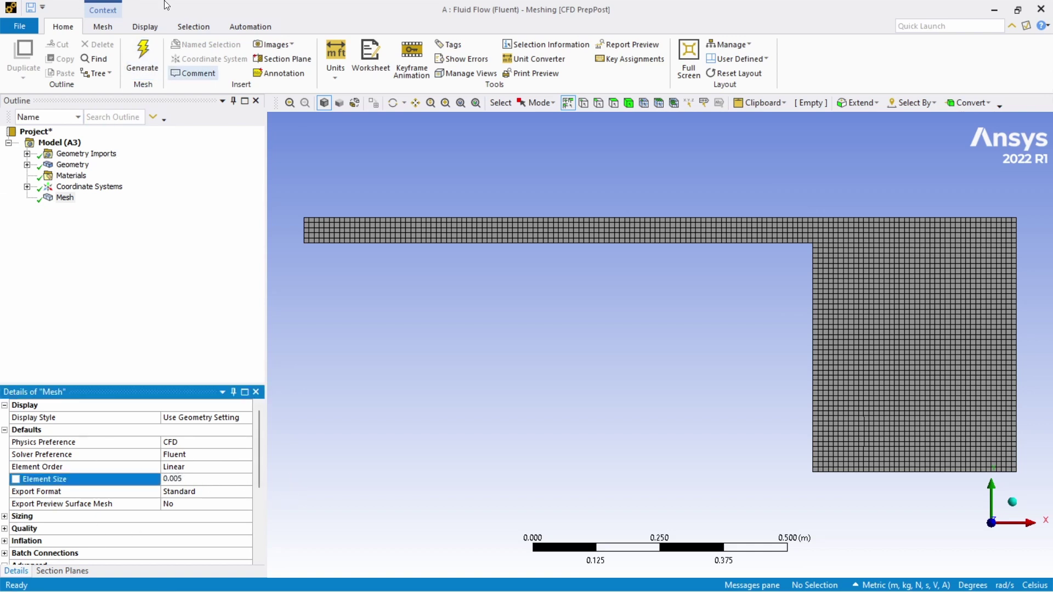
{"action": "left_click", "coordinate": [150, 67]}
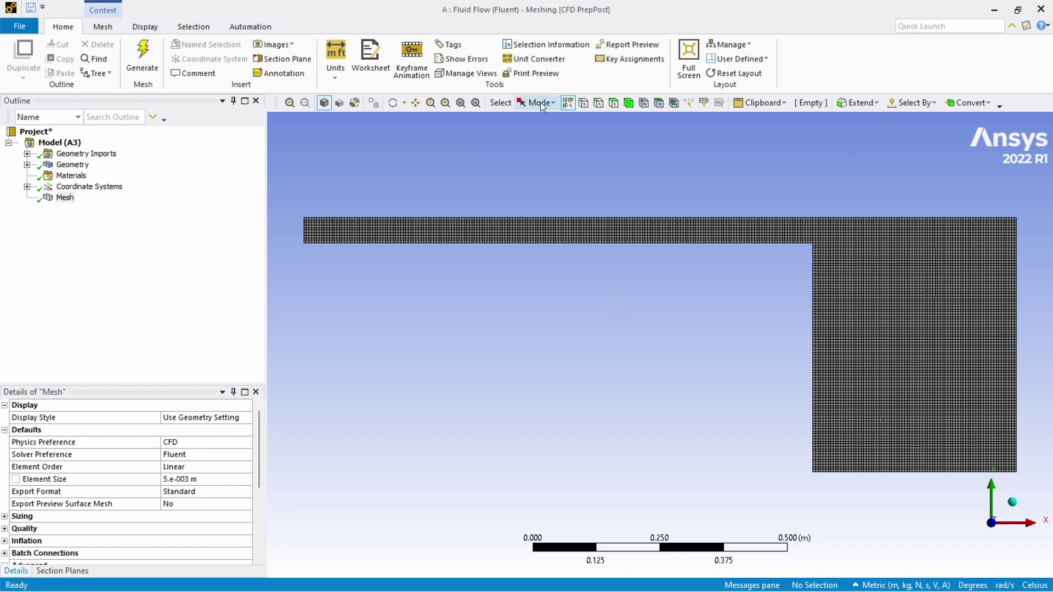
- Create a named selection 'inlet' on the pipe's left end edge
{"action": "left_click", "coordinate": [600, 103]}
{"action": "left_click", "coordinate": [304, 232]}
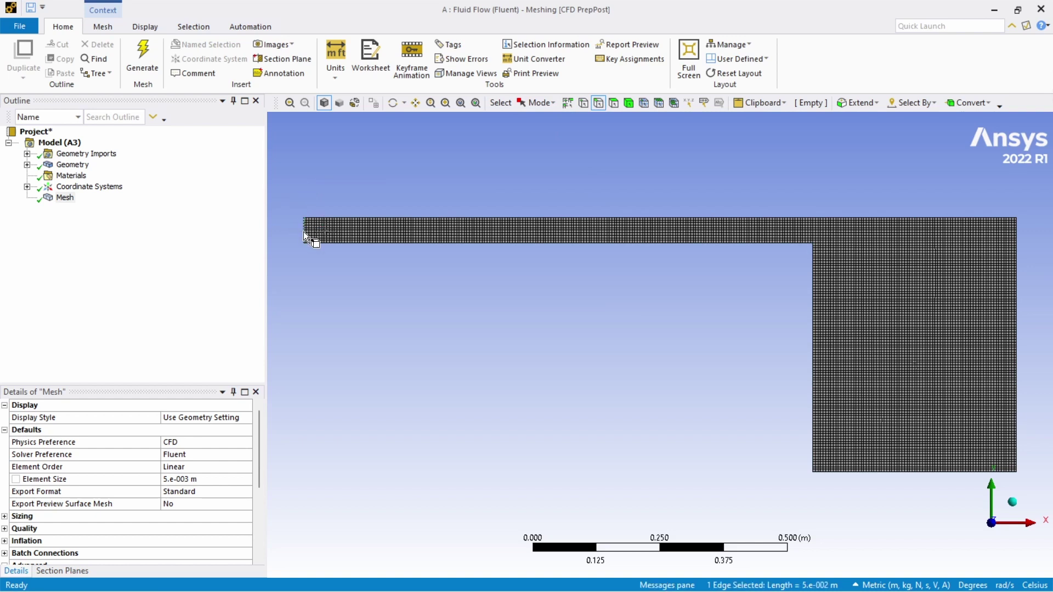
{"action": "right_click", "coordinate": [303, 231]}
{"action": "left_click", "coordinate": [377, 515]}
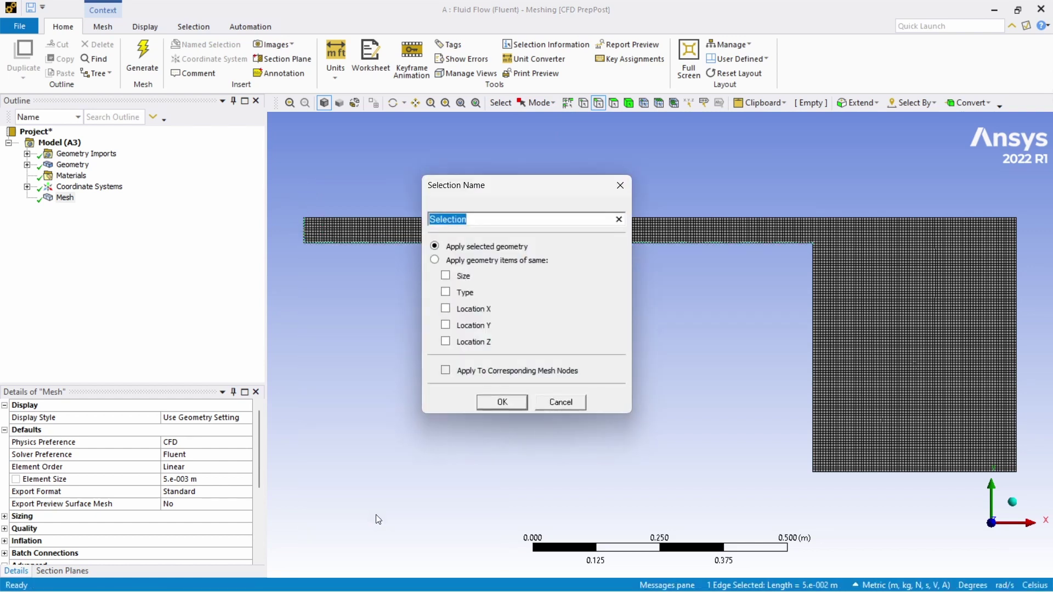
{"action": "type", "text": "inlet"}
{"action": "key", "text": "Return"}
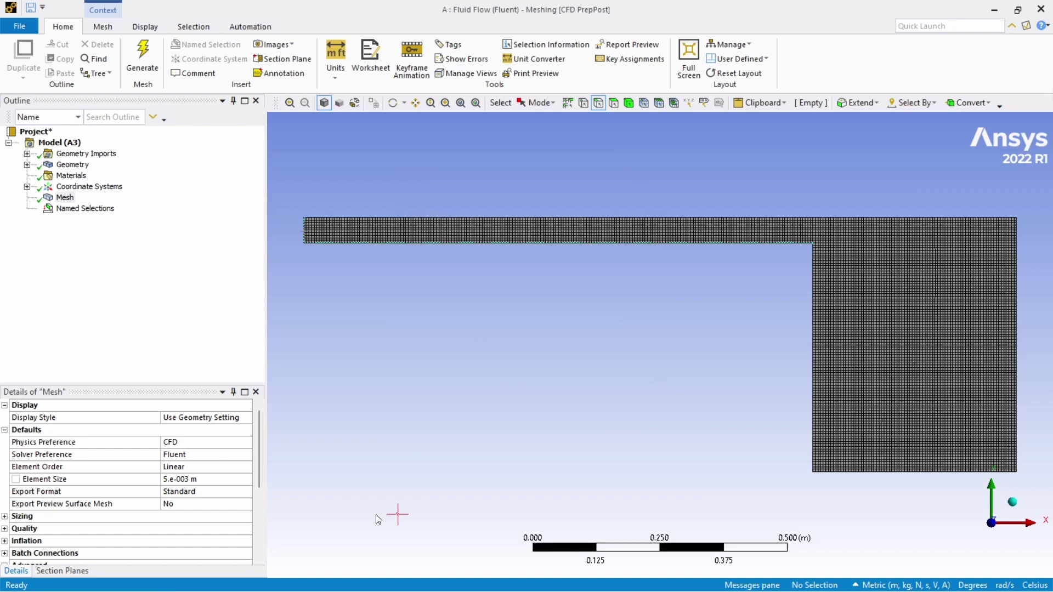
- Create a named selection 'outlet' on the tank's right edge
{"action": "left_click", "coordinate": [1016, 337]}
{"action": "right_click", "coordinate": [1016, 337]}
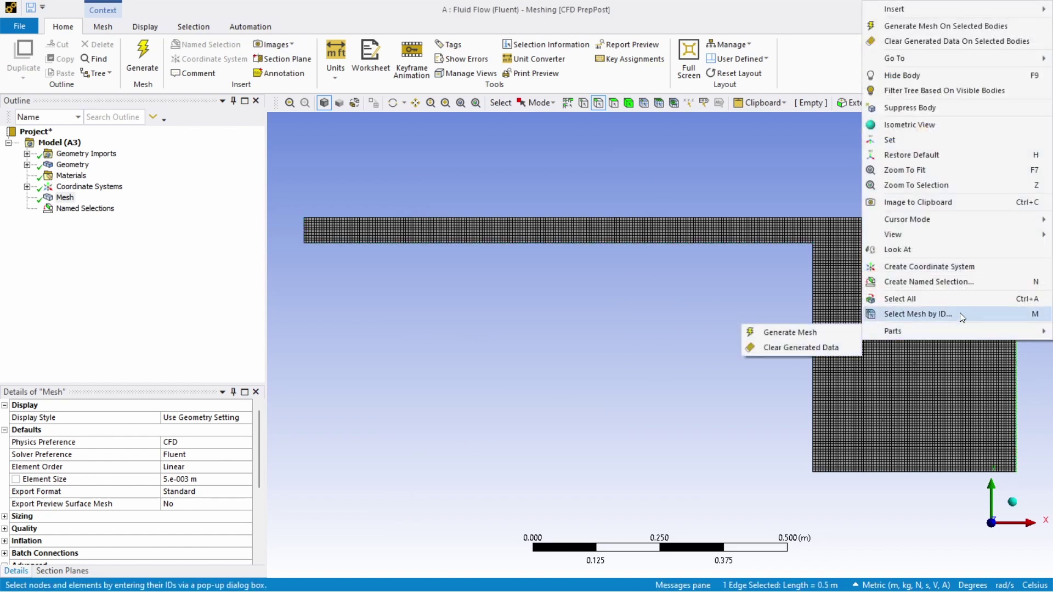
{"action": "left_click", "coordinate": [948, 283]}
{"action": "type", "text": "out"}
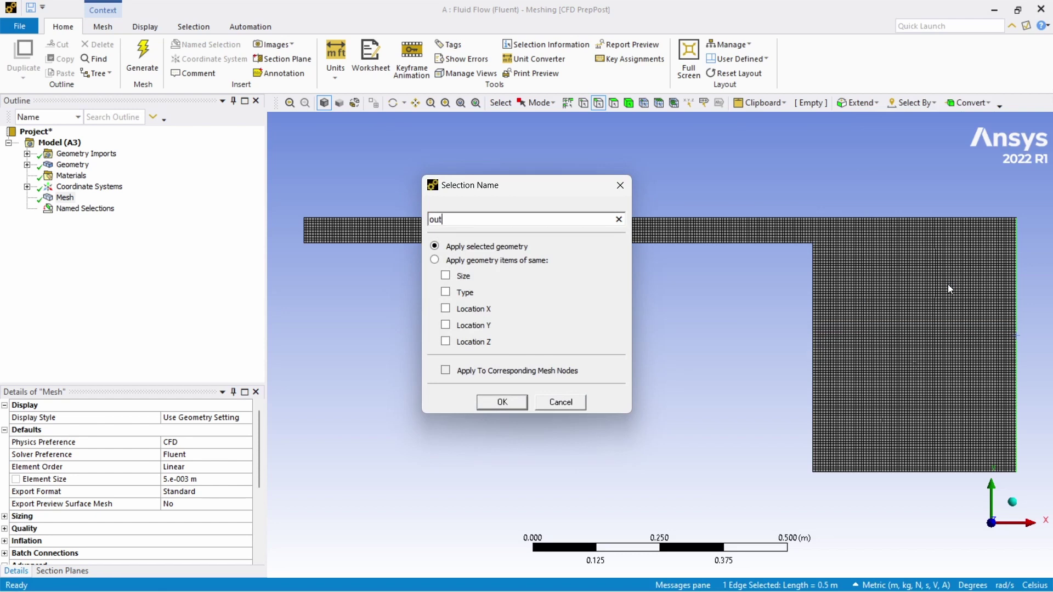
{"action": "type", "text": "let"}
{"action": "key", "text": "Return"}
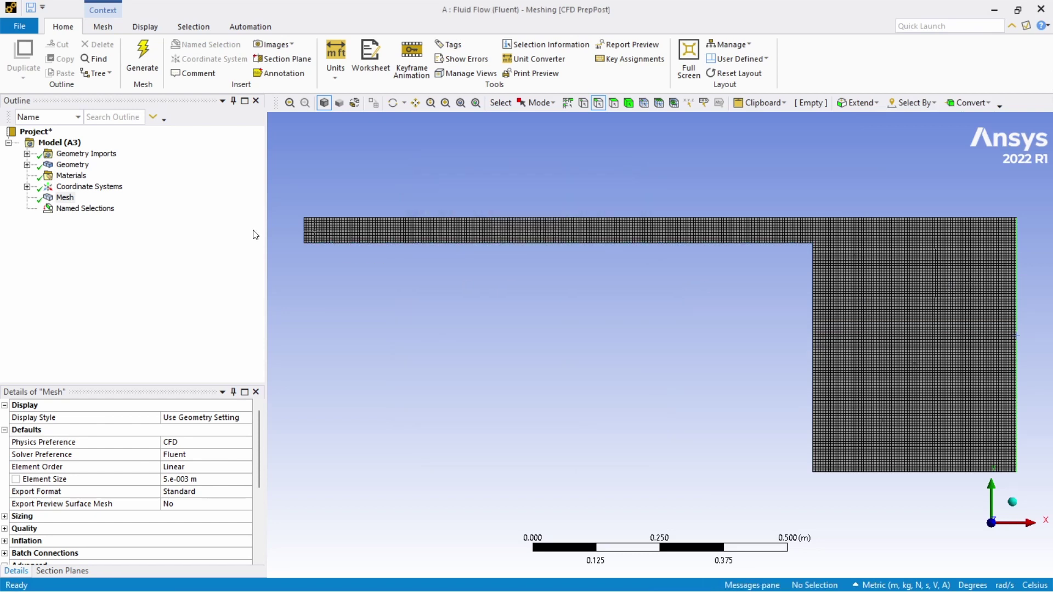
- Review the inlet and outlet selections, then update the mesh
{"action": "left_click", "coordinate": [27, 209]}
{"action": "left_click", "coordinate": [80, 220]}
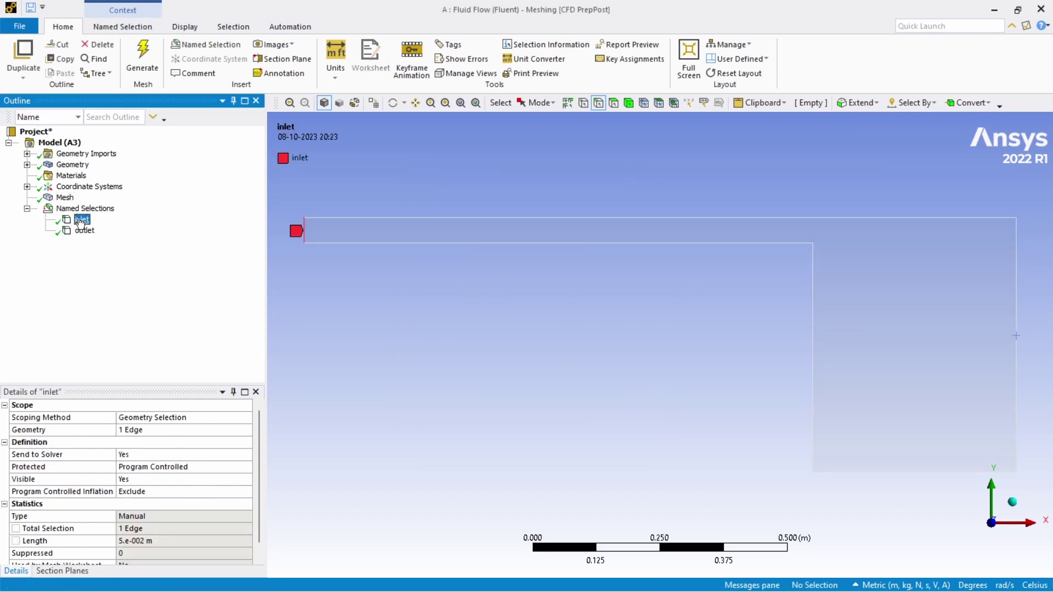
{"action": "key", "text": "Down"}
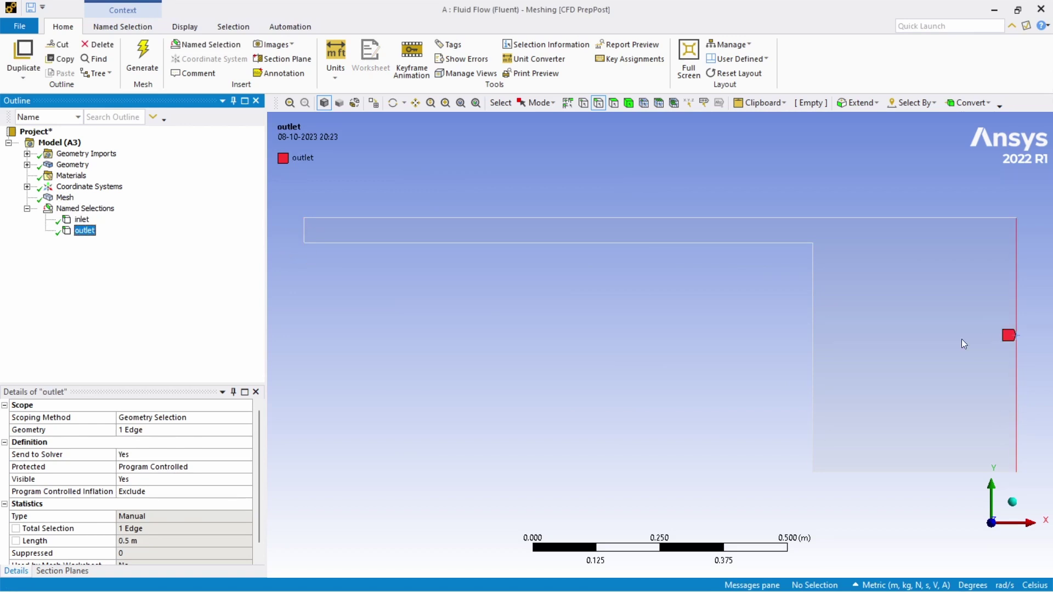
{"action": "left_click", "coordinate": [63, 197]}
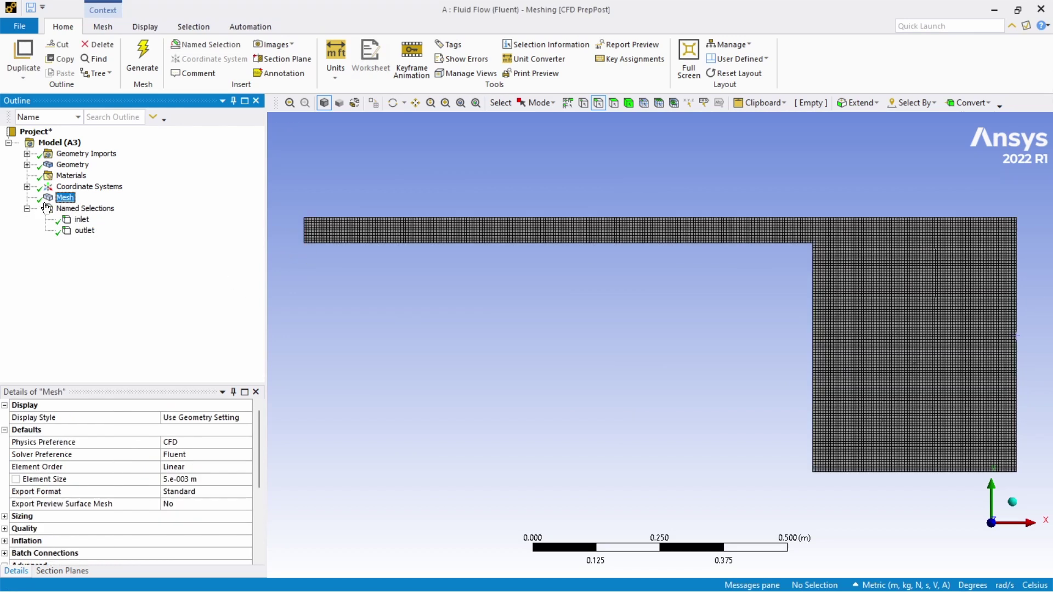
{"action": "left_click", "coordinate": [27, 209]}
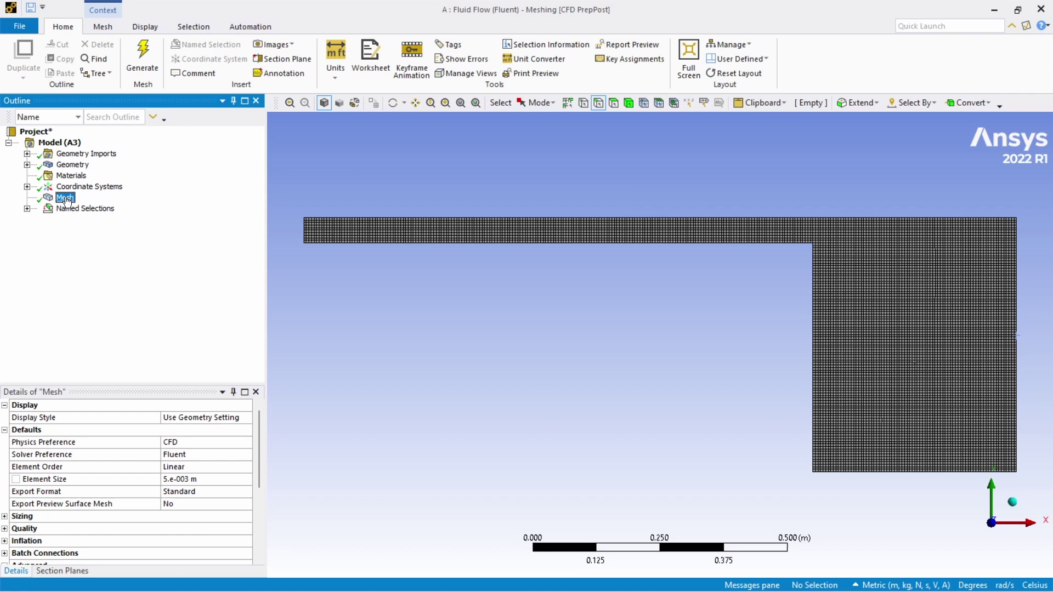
{"action": "right_click", "coordinate": [66, 200]}
{"action": "left_click", "coordinate": [94, 223]}
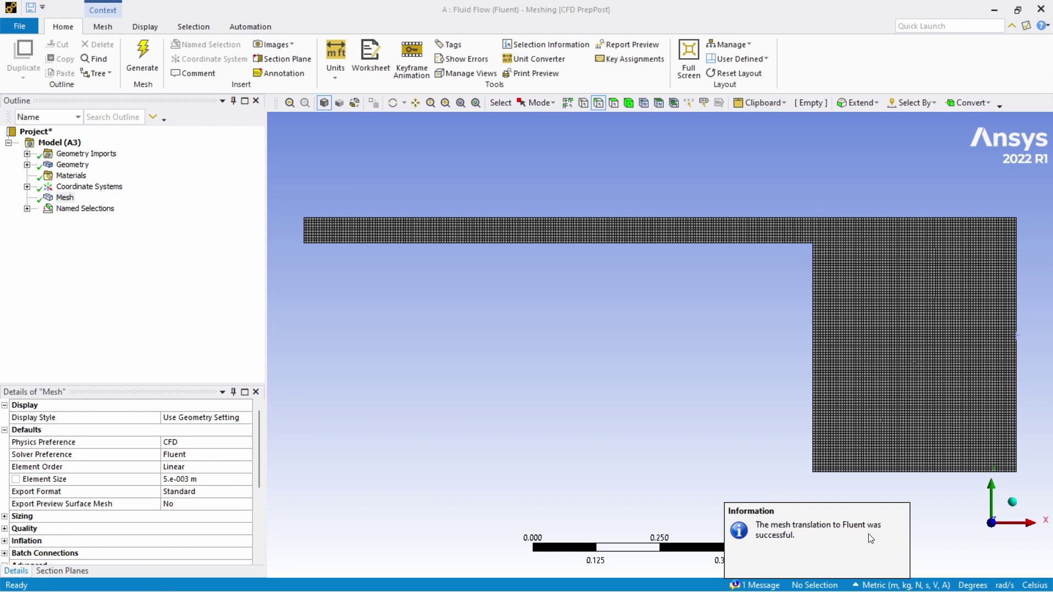
- Close Meshing and start Fluent from the Setup cell in double precision with 16 solver processes
{"action": "left_click", "coordinate": [1040, 9]}
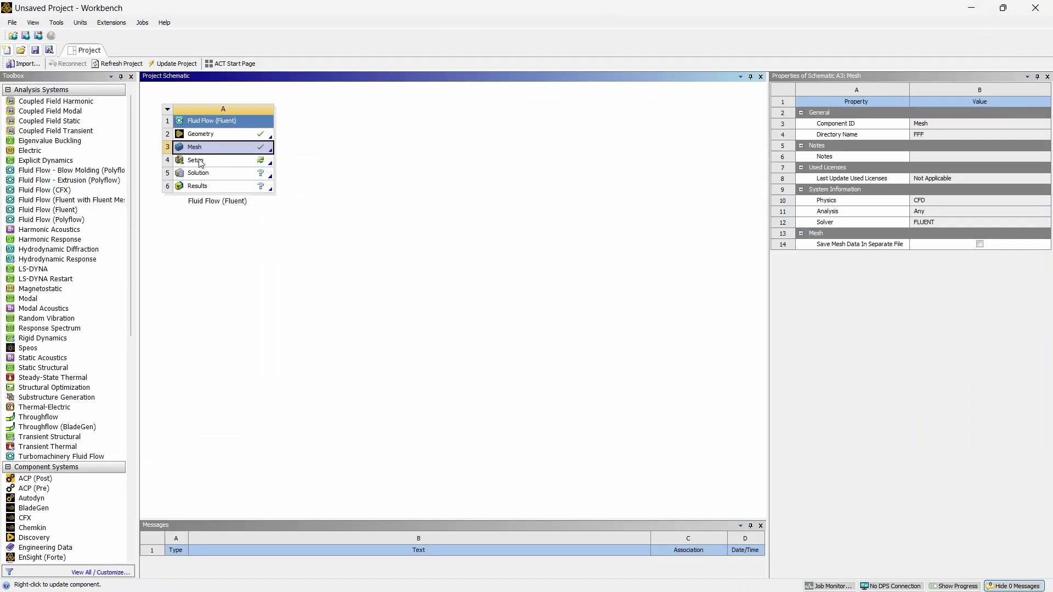
{"action": "right_click", "coordinate": [198, 160]}
{"action": "left_click", "coordinate": [229, 166]}
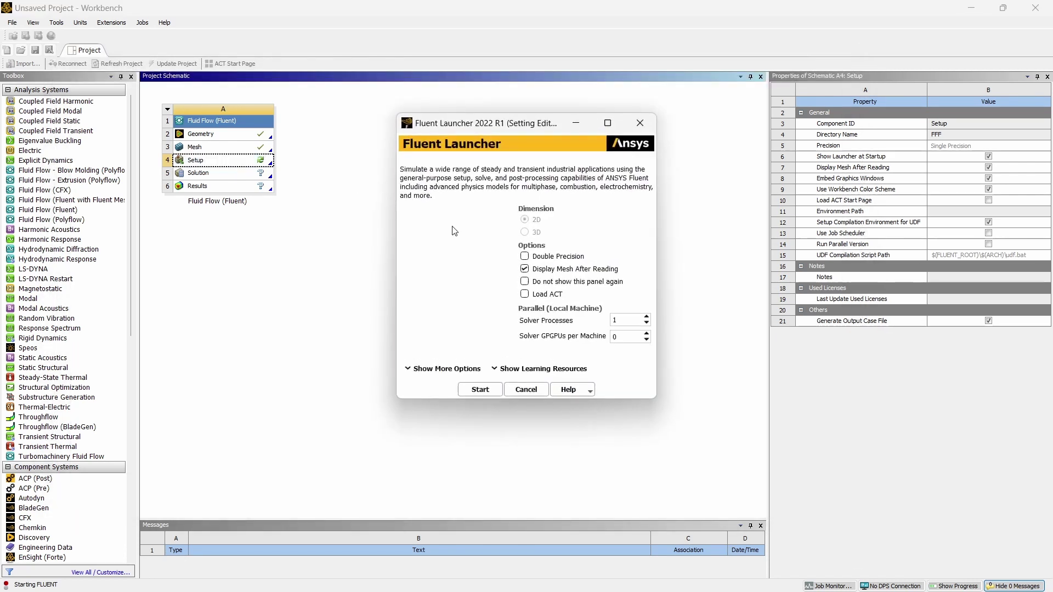
{"action": "left_click", "coordinate": [536, 258]}
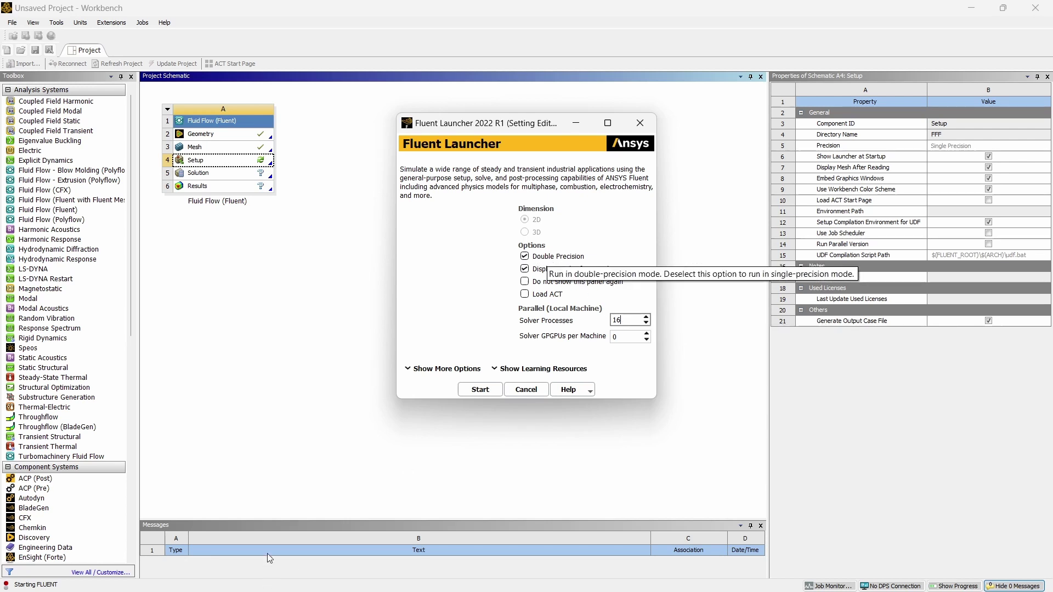
{"action": "left_click", "coordinate": [476, 390]}
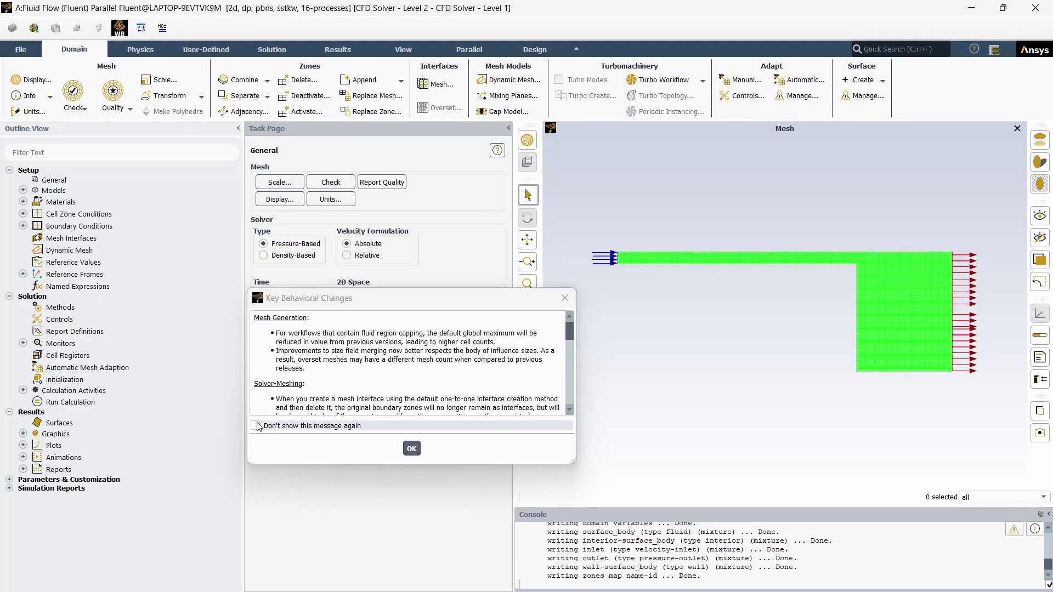
- Dismiss the behavioral-changes notice, set Time to Transient, and enable gravity with Y = -9.81 m/s²
{"action": "left_click", "coordinate": [258, 426]}
{"action": "left_click", "coordinate": [412, 449]}
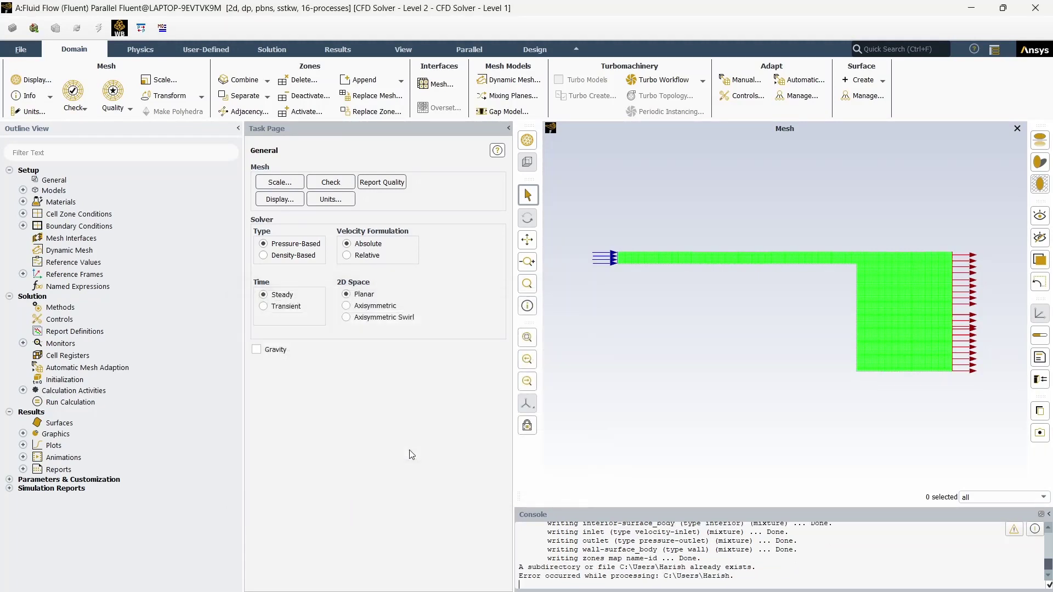
{"action": "left_click", "coordinate": [287, 308]}
{"action": "left_click", "coordinate": [256, 350]}
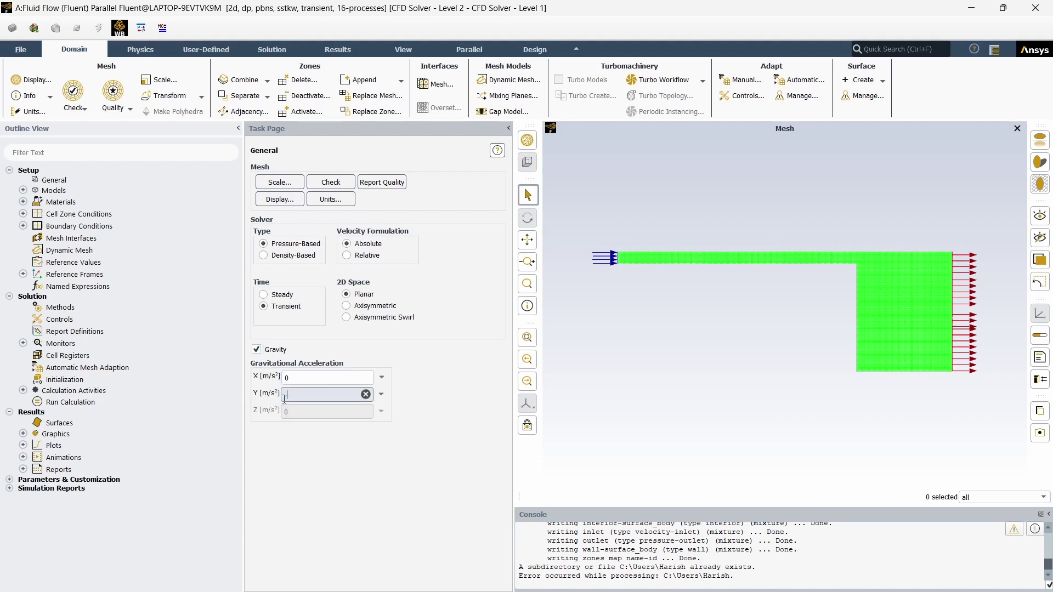
{"action": "key", "text": "Return"}
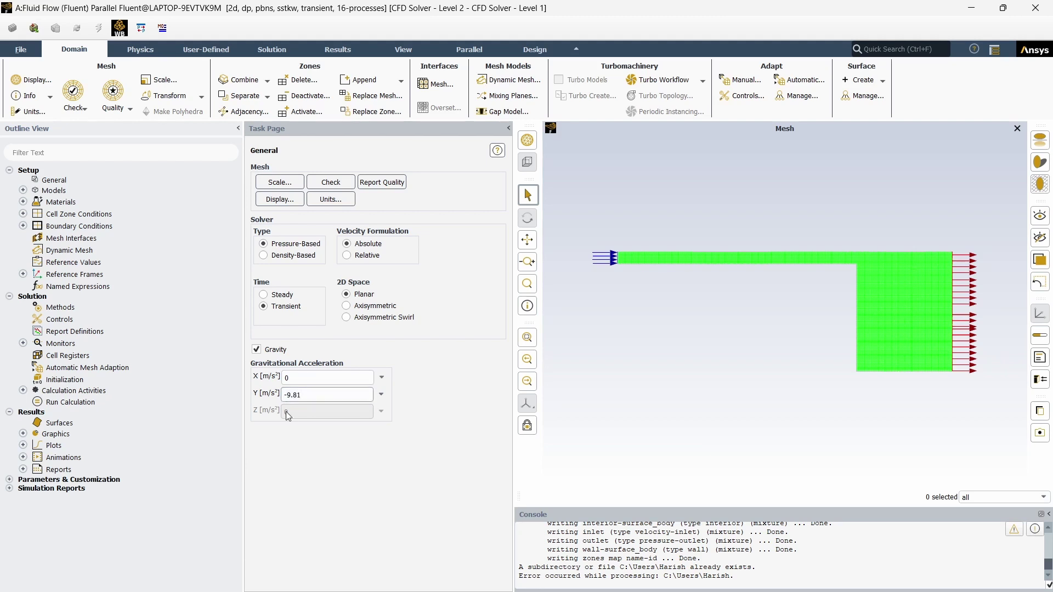
- Change the Viscous model from SST k-omega to k-epsilon (2 eqn) and confirm
{"action": "left_click", "coordinate": [23, 191]}
{"action": "left_click", "coordinate": [103, 227]}
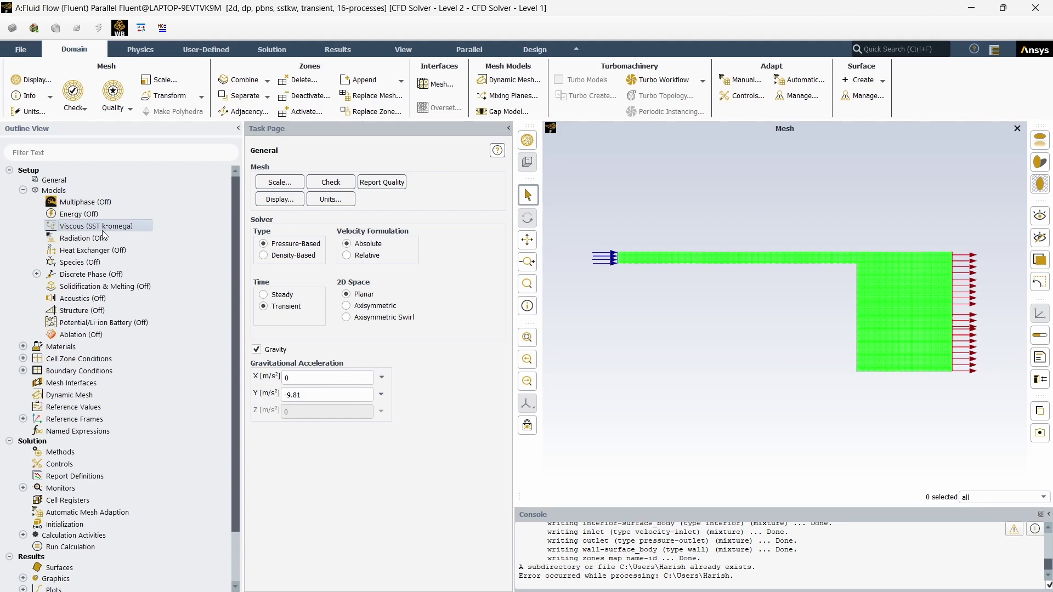
{"action": "double_click", "coordinate": [103, 230]}
{"action": "left_click", "coordinate": [412, 181]}
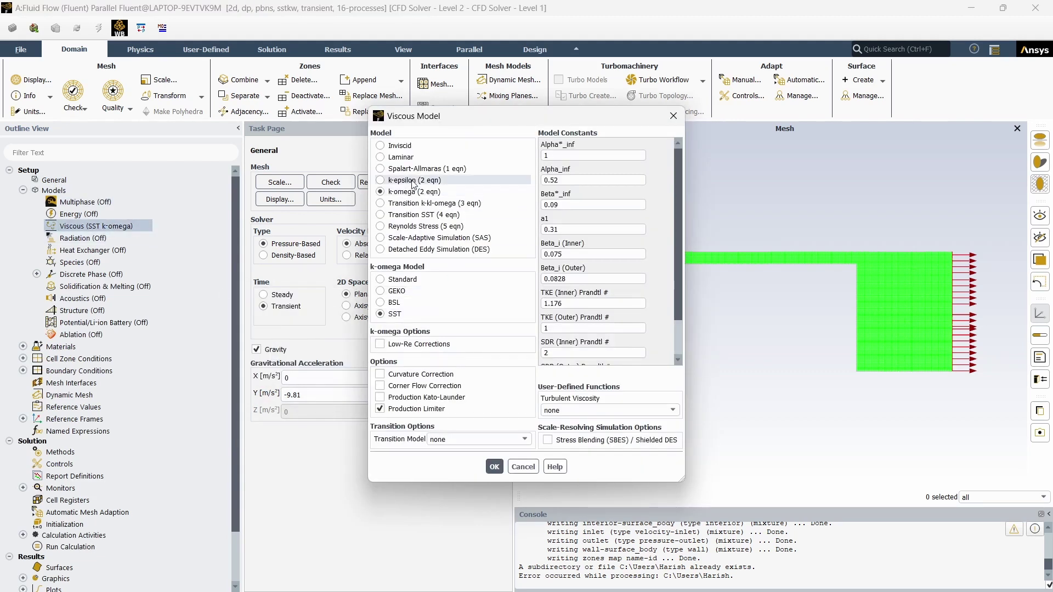
{"action": "left_click", "coordinate": [481, 471]}
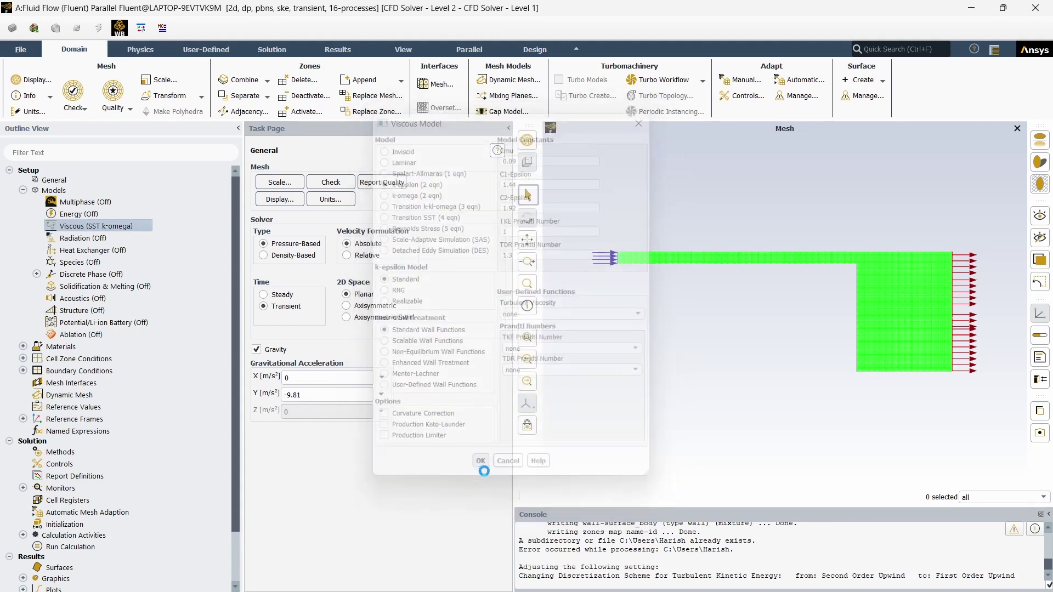
{"action": "left_click", "coordinate": [25, 191]}
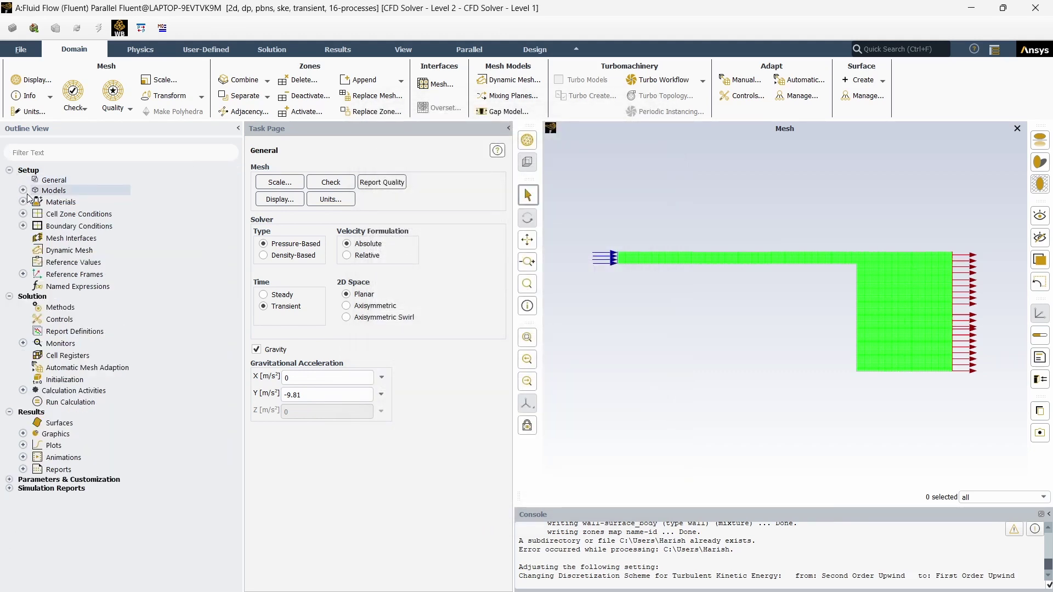
- Set the Inlet boundary's Velocity Magnitude to 0.1 m/s and apply it
{"action": "left_click", "coordinate": [23, 227]}
{"action": "double_click", "coordinate": [67, 237]}
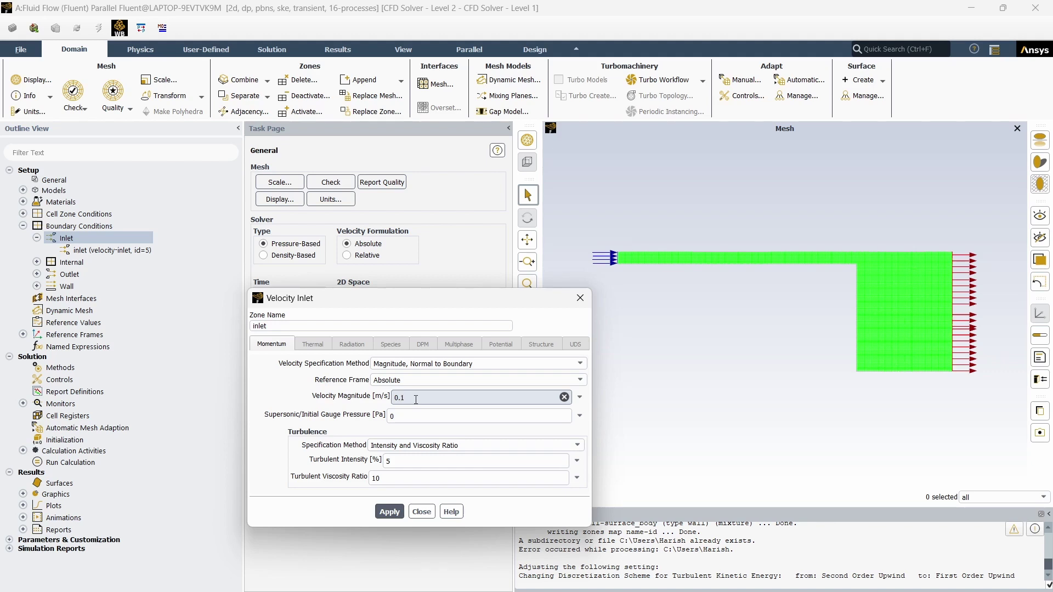
{"action": "left_click", "coordinate": [394, 513]}
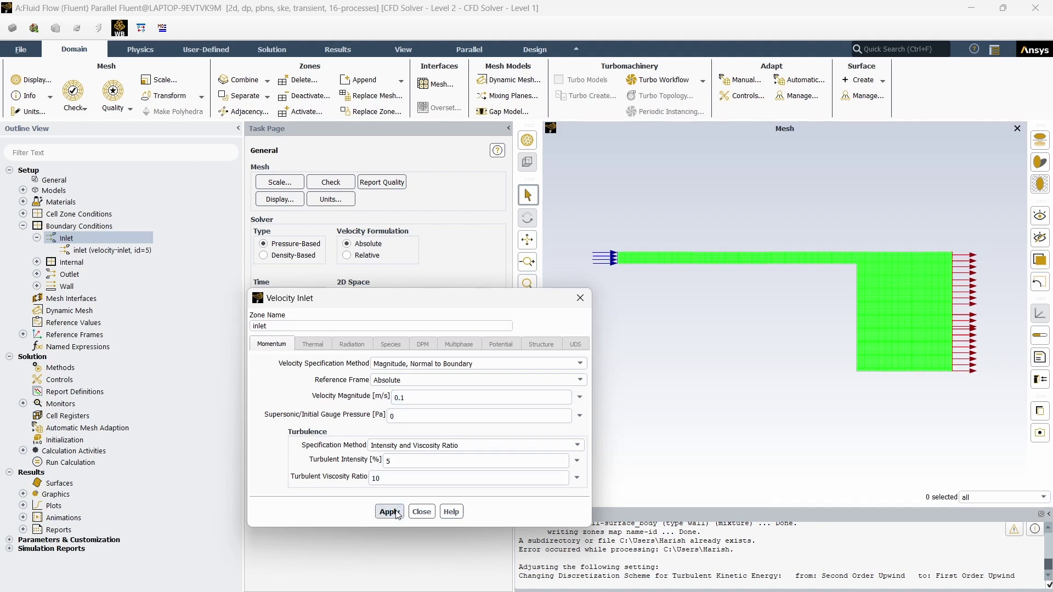
- Set the pressure-velocity coupling scheme in Solution Methods to PISO
{"action": "left_click", "coordinate": [421, 513]}
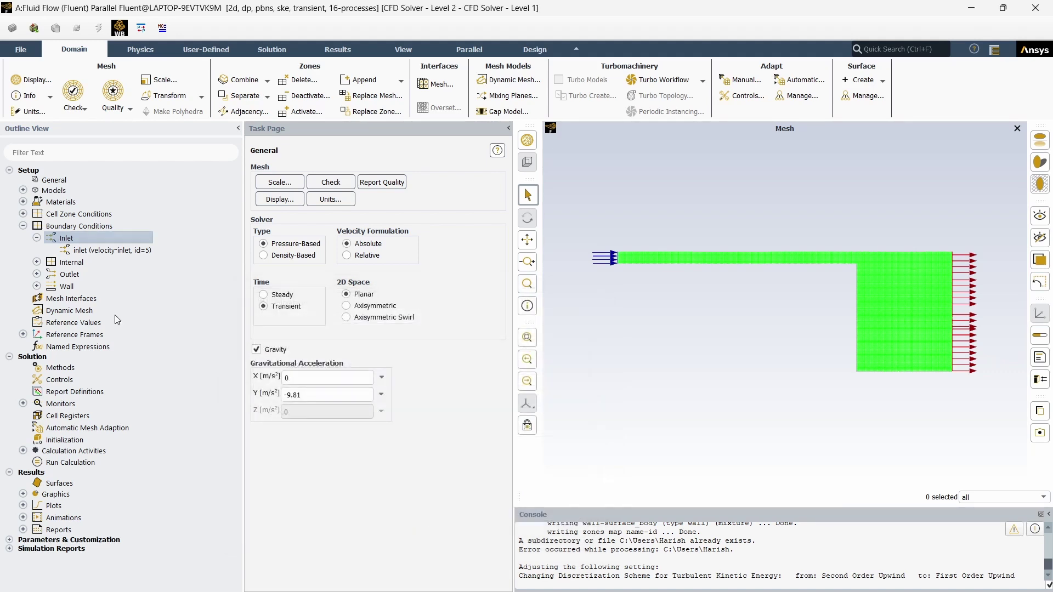
{"action": "left_click", "coordinate": [23, 226]}
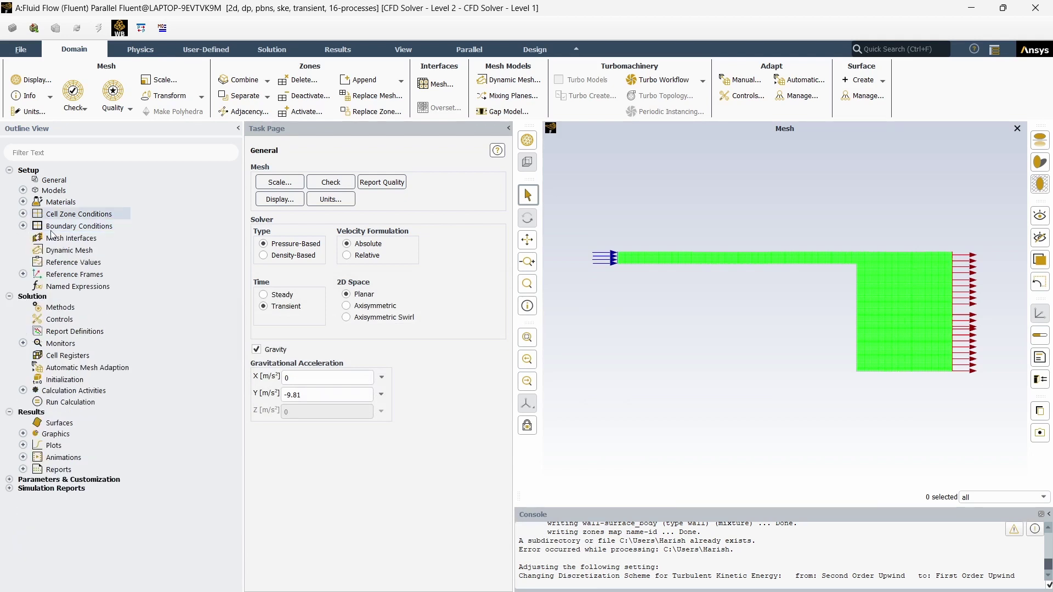
{"action": "double_click", "coordinate": [68, 307]}
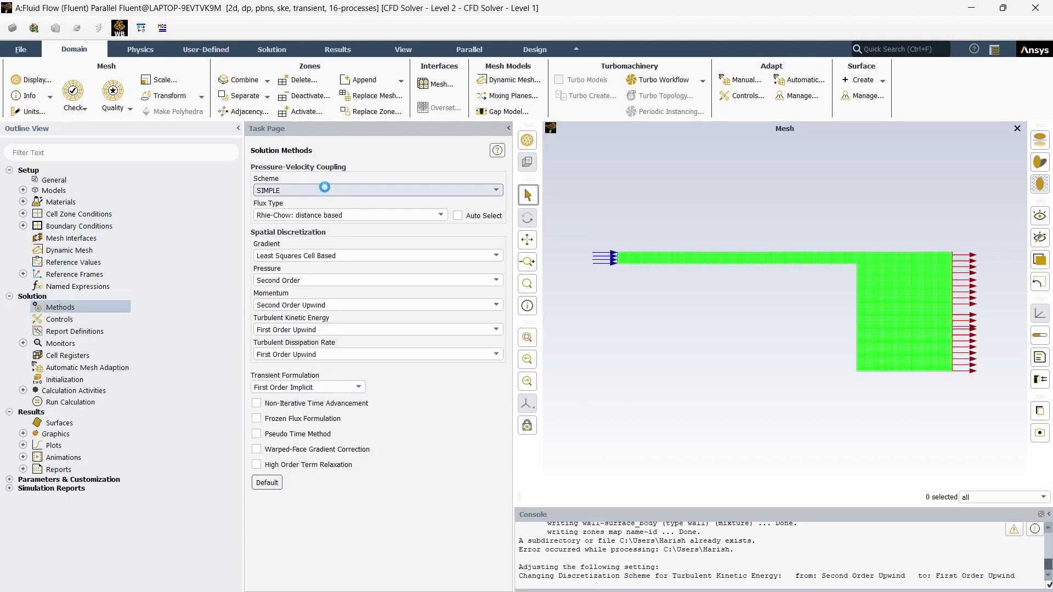
{"action": "left_click", "coordinate": [321, 192]}
{"action": "left_click", "coordinate": [275, 217]}
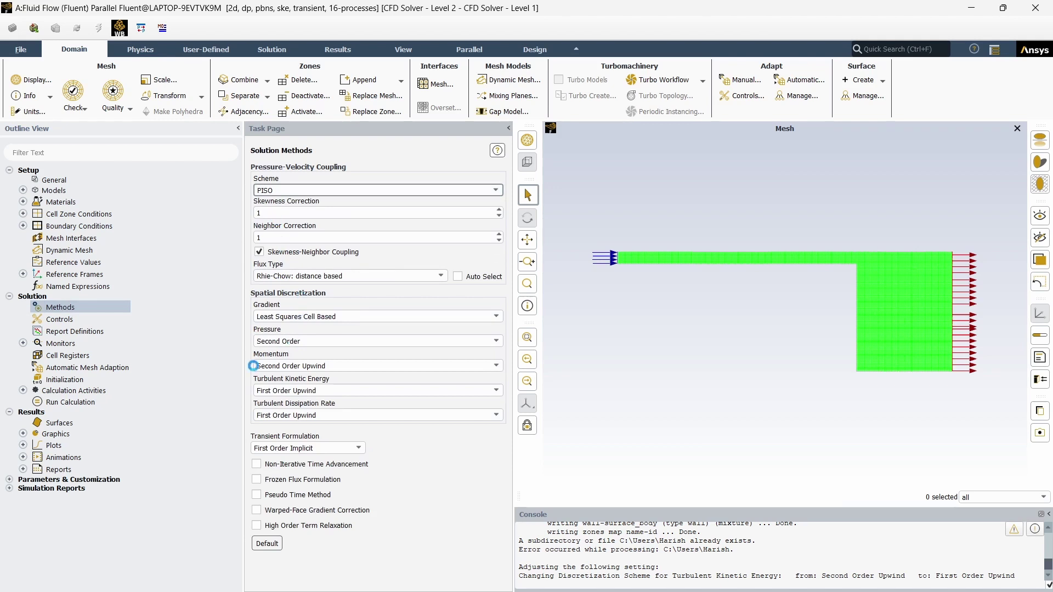
- Initialize the solution using Hybrid Initialization
{"action": "double_click", "coordinate": [77, 381]}
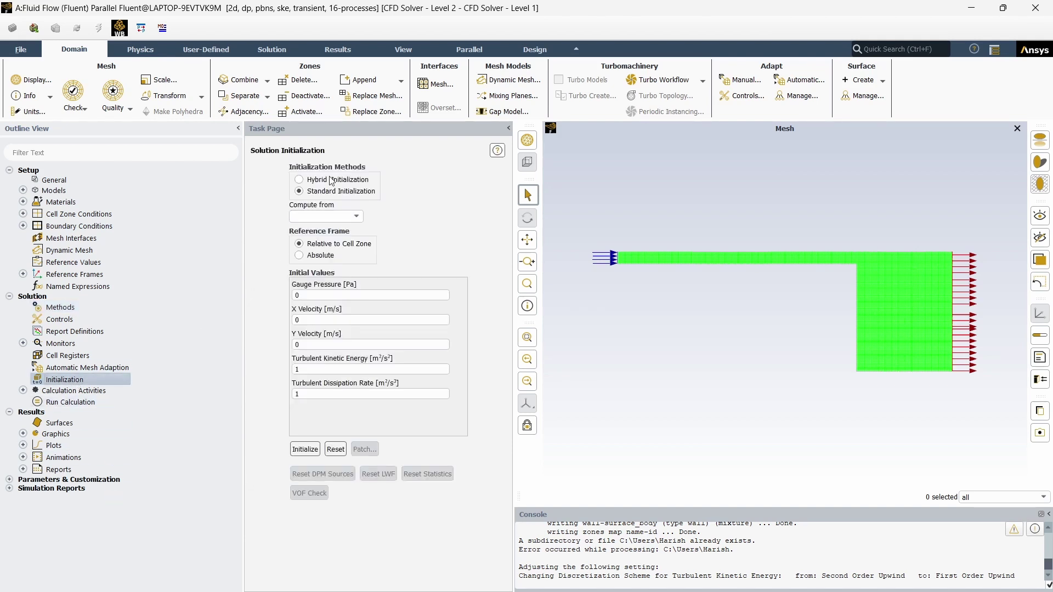
{"action": "left_click", "coordinate": [346, 181]}
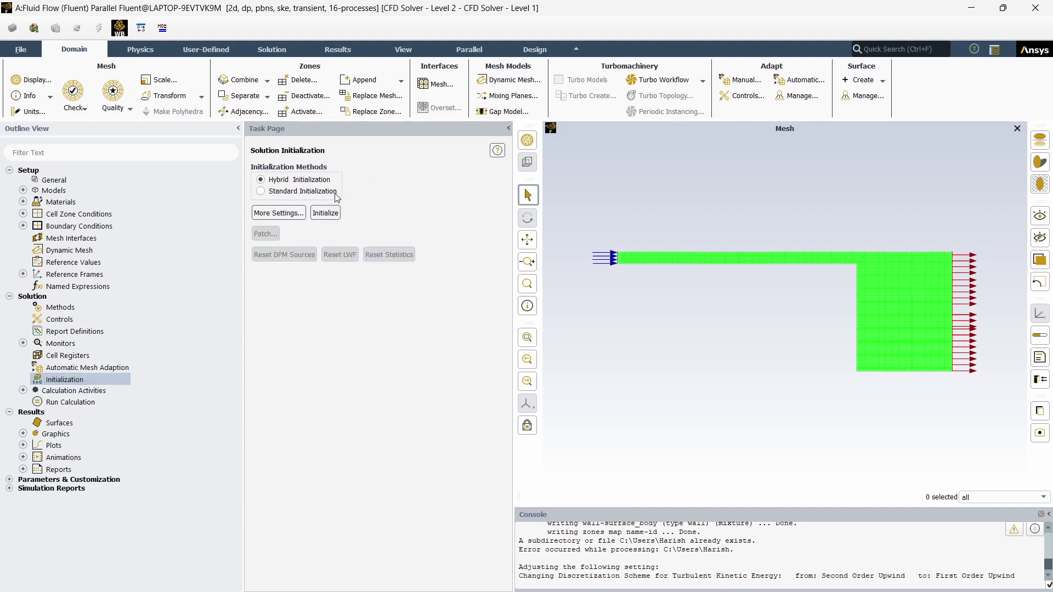
{"action": "left_click", "coordinate": [332, 214]}
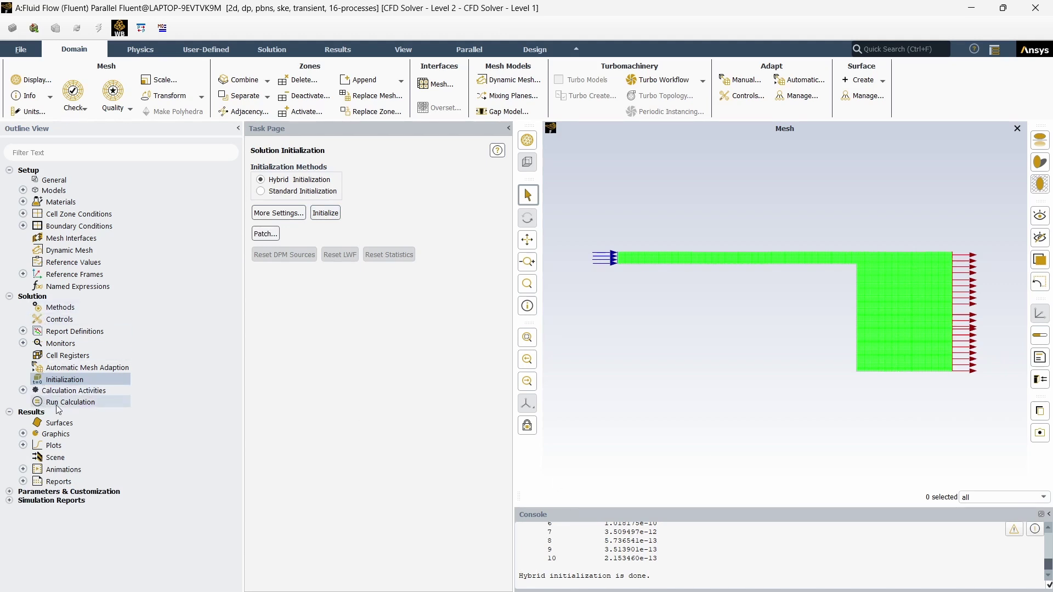
- Switch Autosave from time-step intervals to Flow Time with a 0.1 s interval
{"action": "left_click", "coordinate": [24, 391]}
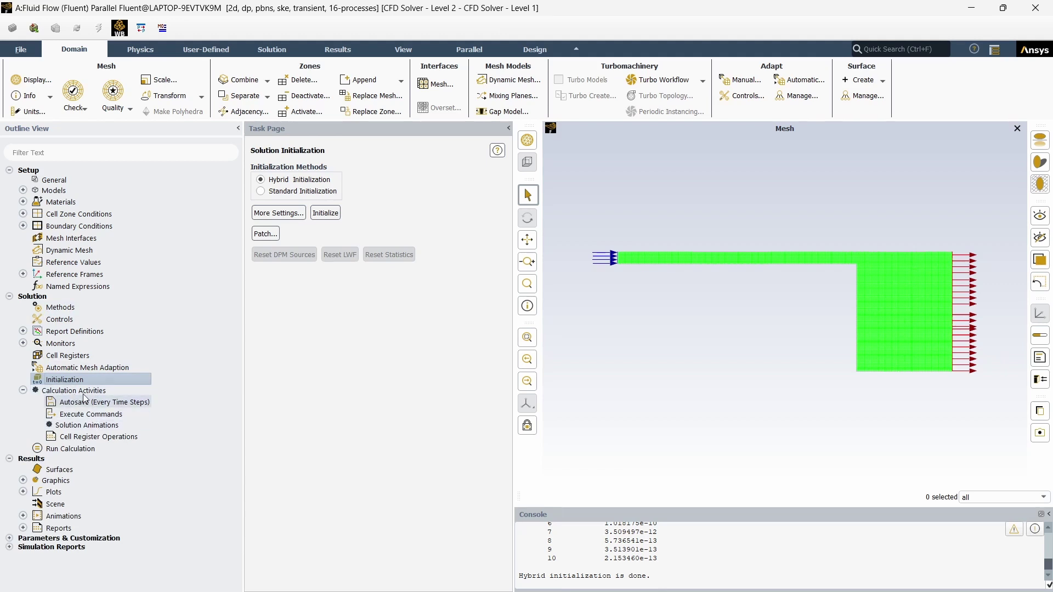
{"action": "left_click", "coordinate": [84, 405]}
{"action": "double_click", "coordinate": [84, 406]}
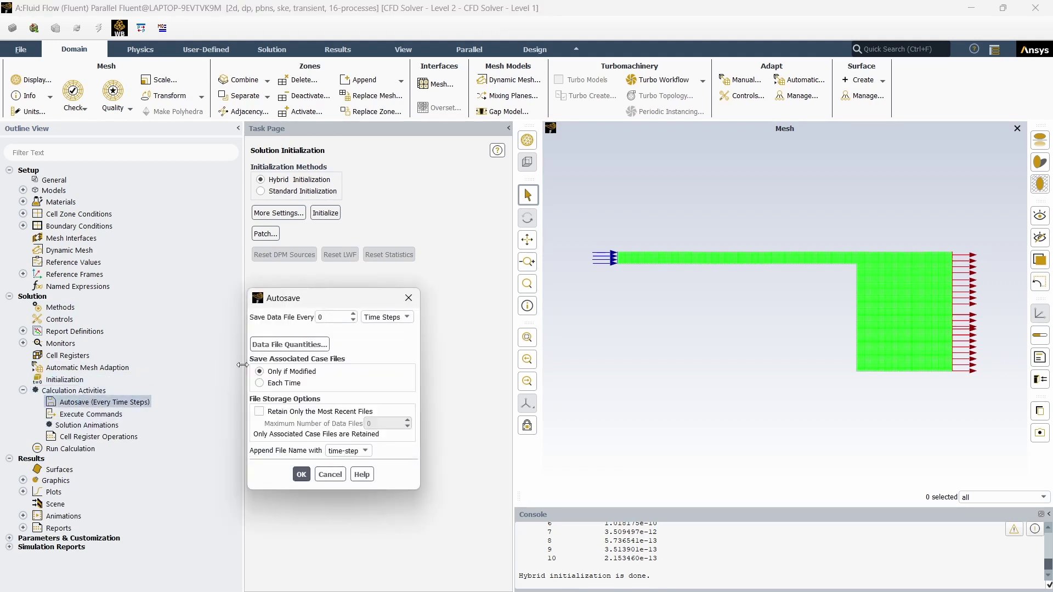
{"action": "left_click", "coordinate": [384, 317]}
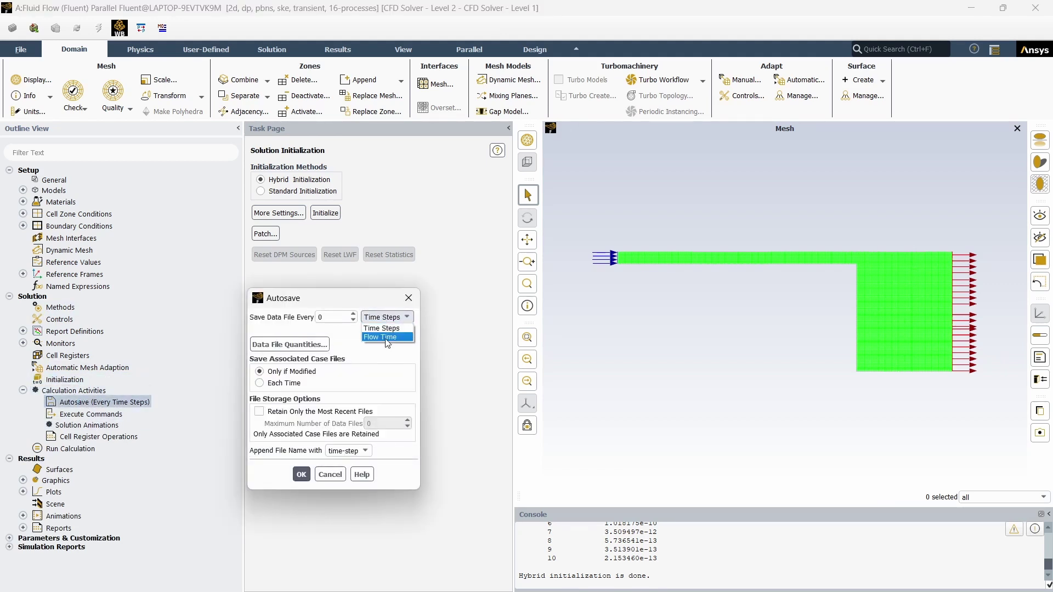
{"action": "left_click", "coordinate": [388, 337]}
{"action": "left_click", "coordinate": [351, 319]}
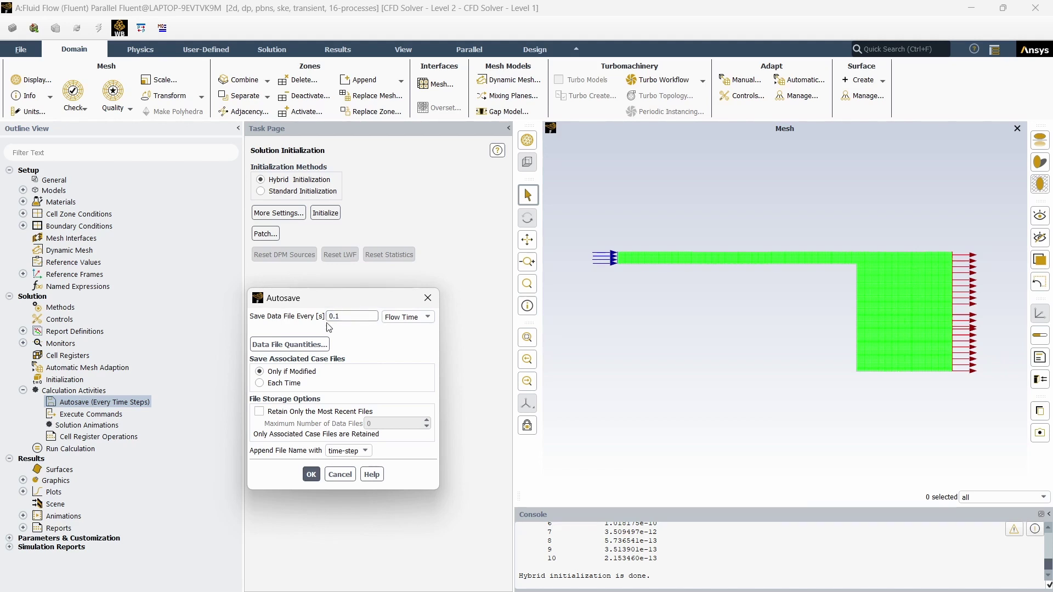
{"action": "left_click", "coordinate": [310, 475]}
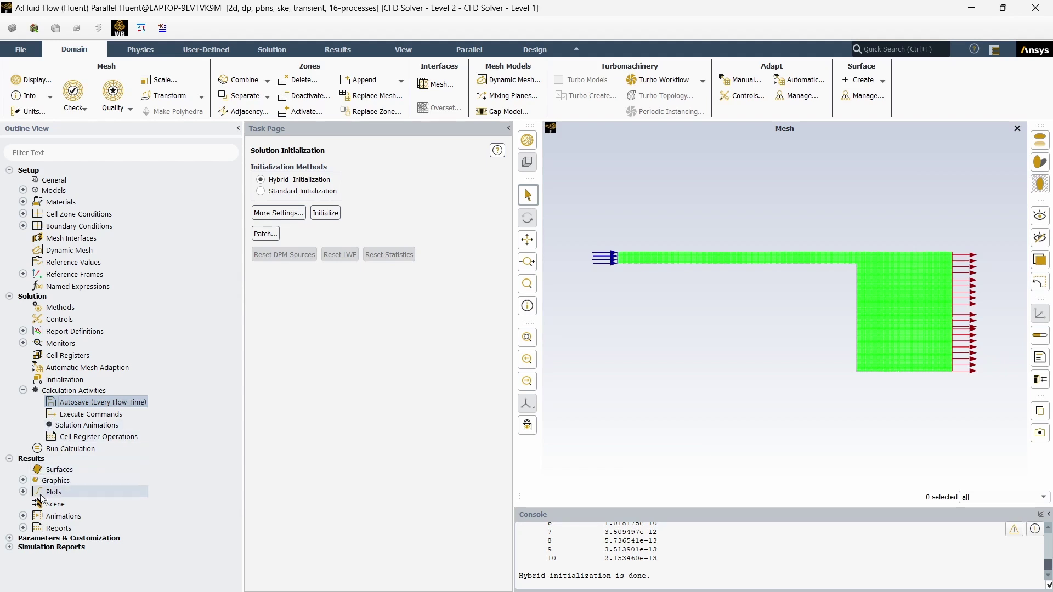
- Create contour-1 of Velocity Magnitude, compute its range, and display it over the pipe and tank
{"action": "left_click", "coordinate": [23, 390]}
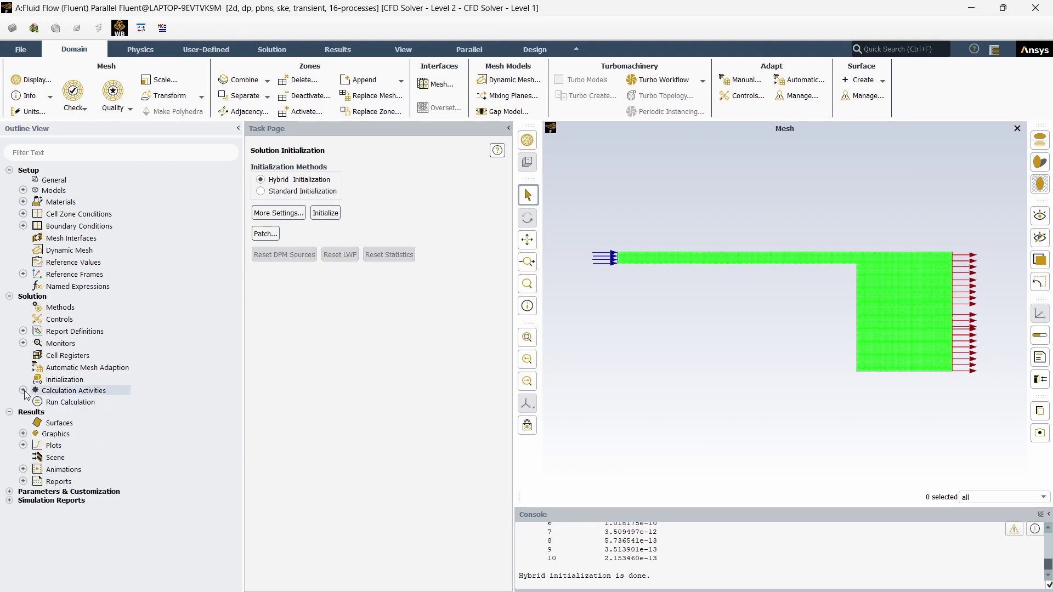
{"action": "left_click", "coordinate": [23, 434]}
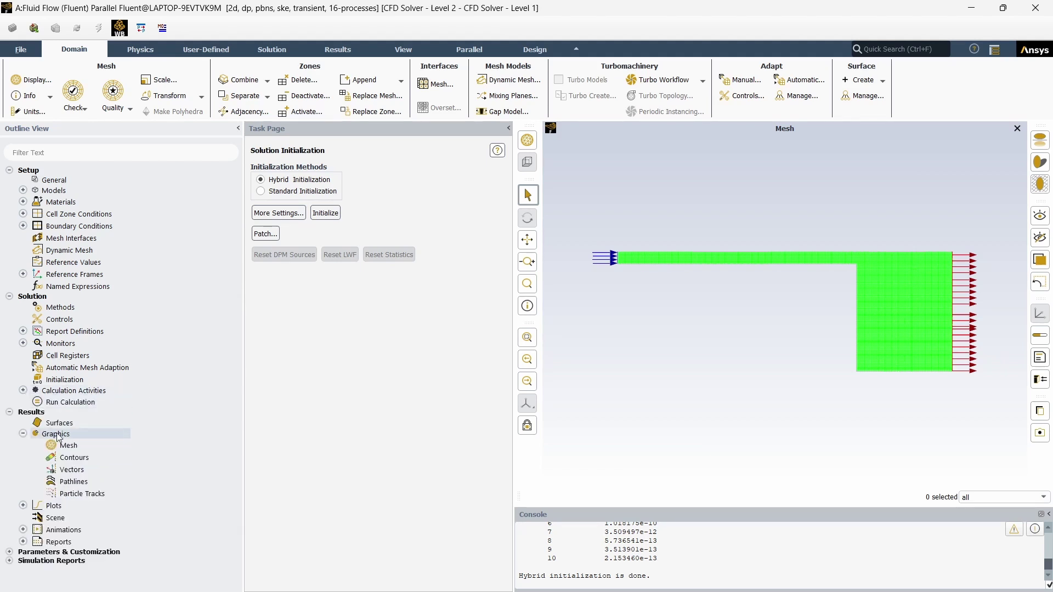
{"action": "right_click", "coordinate": [72, 463]}
{"action": "left_click", "coordinate": [95, 469]}
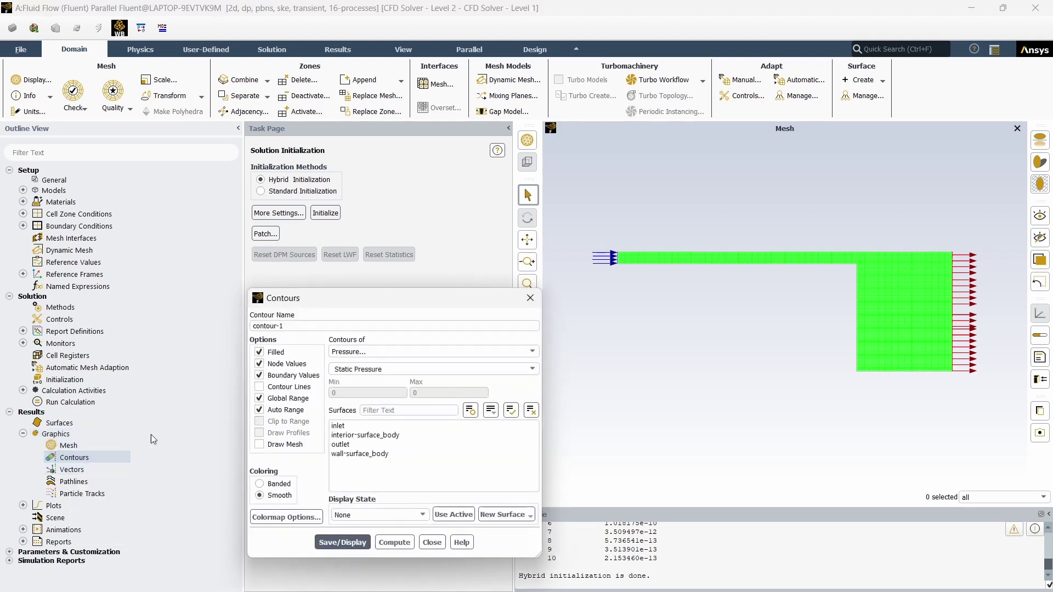
{"action": "left_click", "coordinate": [368, 355]}
{"action": "left_click", "coordinate": [359, 379]}
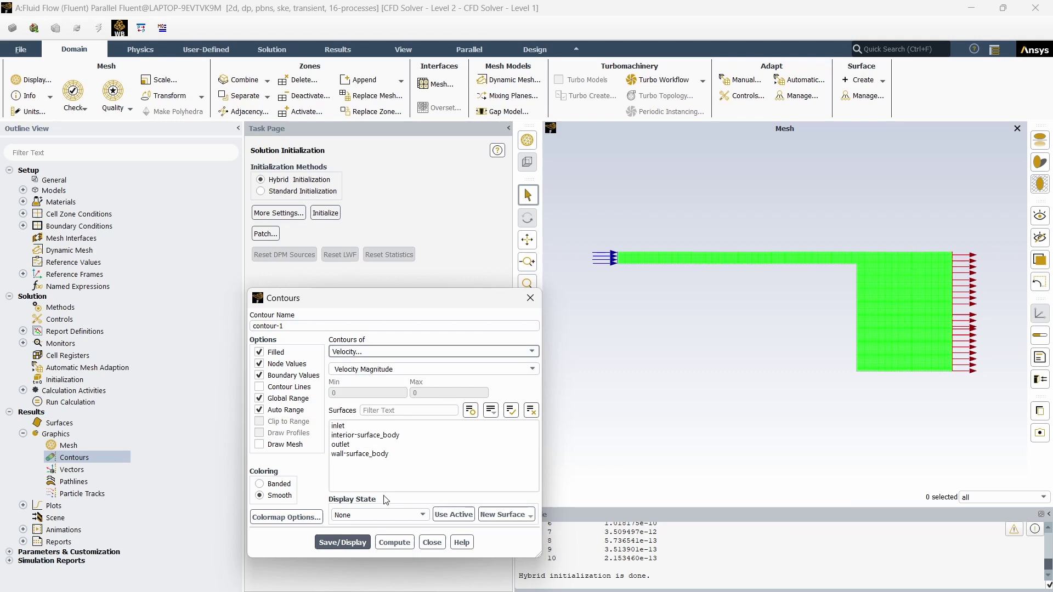
{"action": "left_click", "coordinate": [399, 546]}
{"action": "left_click", "coordinate": [347, 546]}
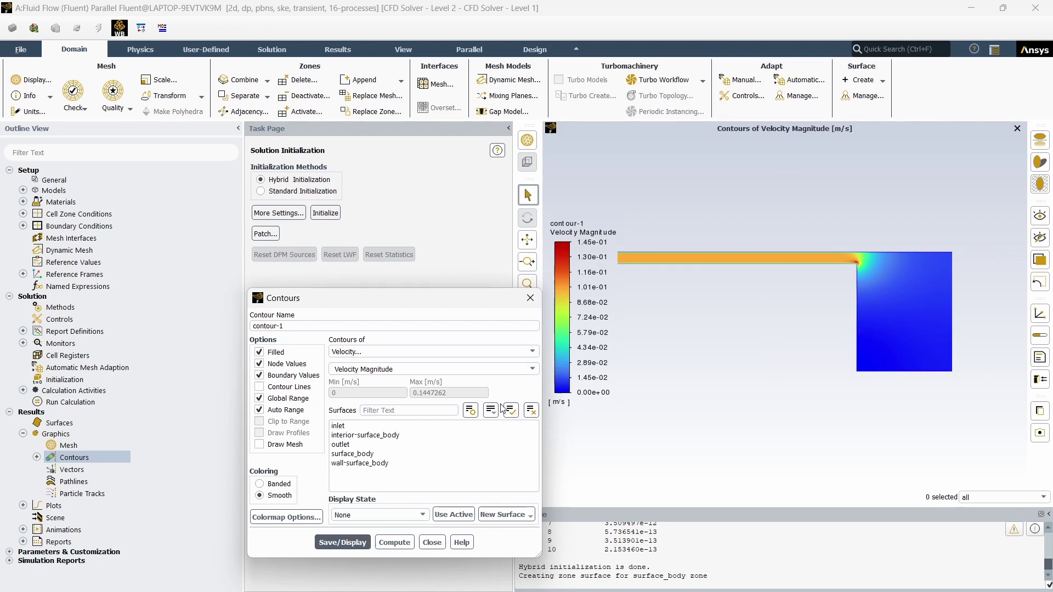
{"action": "left_click", "coordinate": [531, 299]}
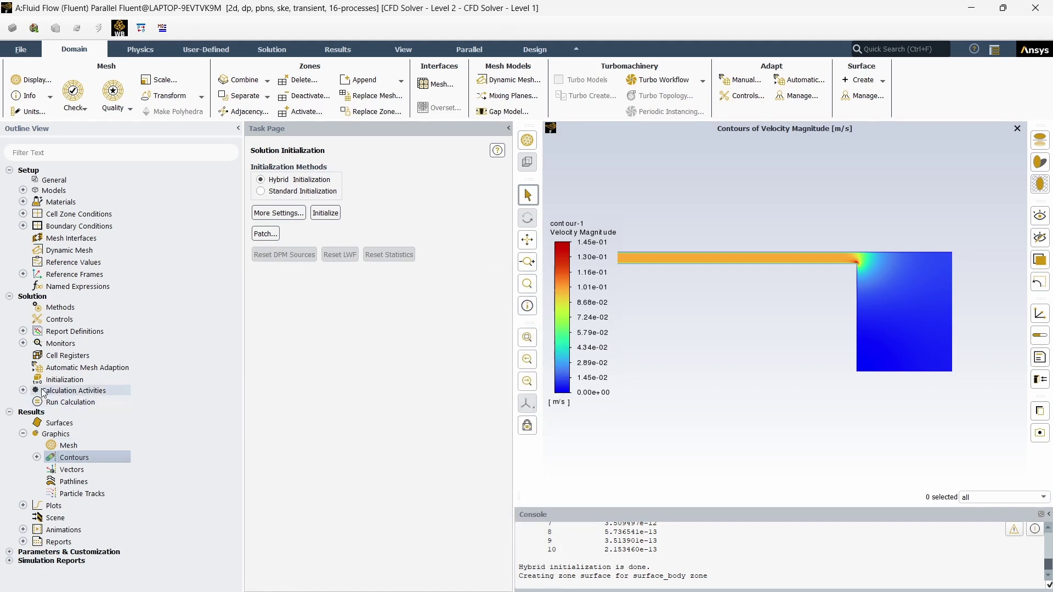
- Define animation-1 recording contour-1 every time step using the active front view
{"action": "left_click", "coordinate": [23, 391]}
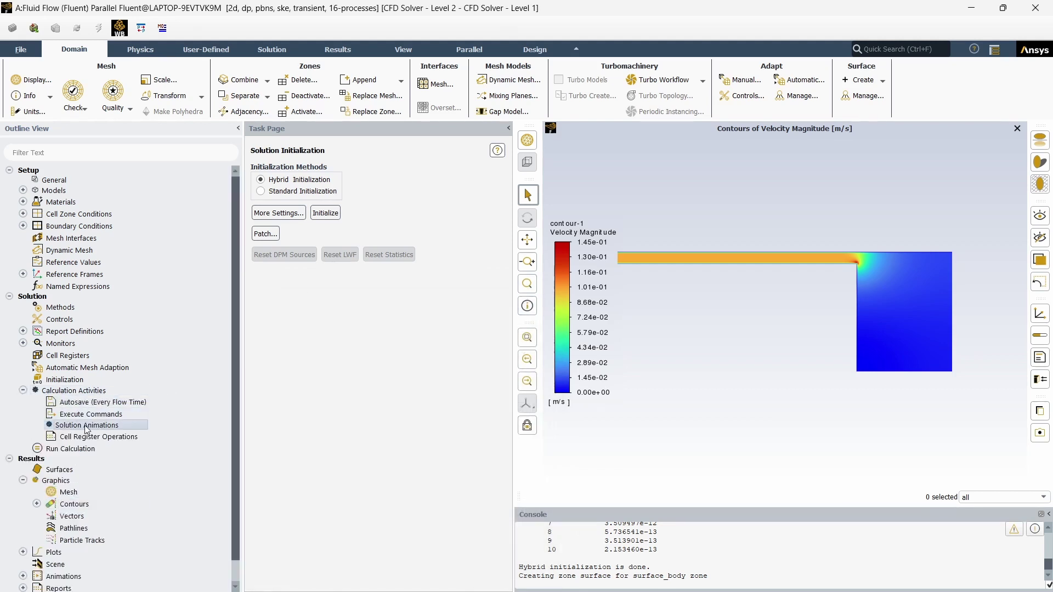
{"action": "right_click", "coordinate": [86, 430]}
{"action": "left_click", "coordinate": [105, 436]}
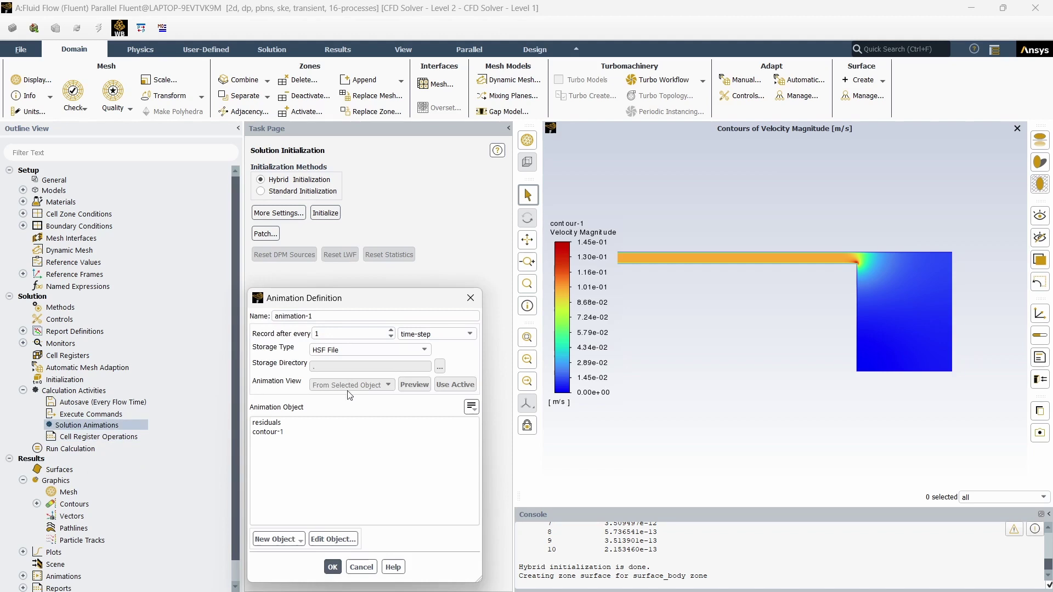
{"action": "left_click", "coordinate": [275, 433]}
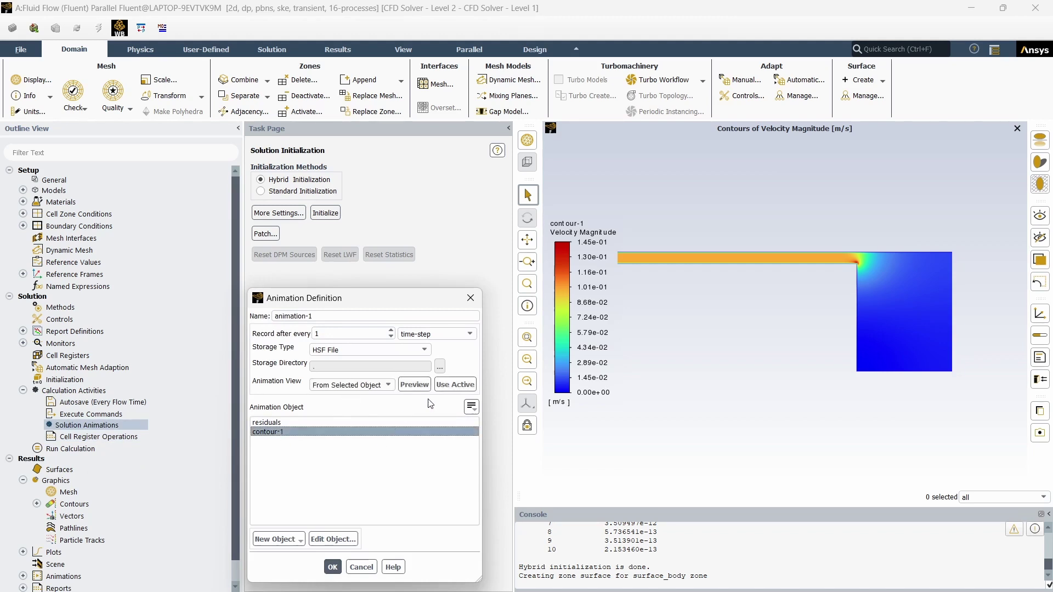
{"action": "left_click", "coordinate": [454, 385]}
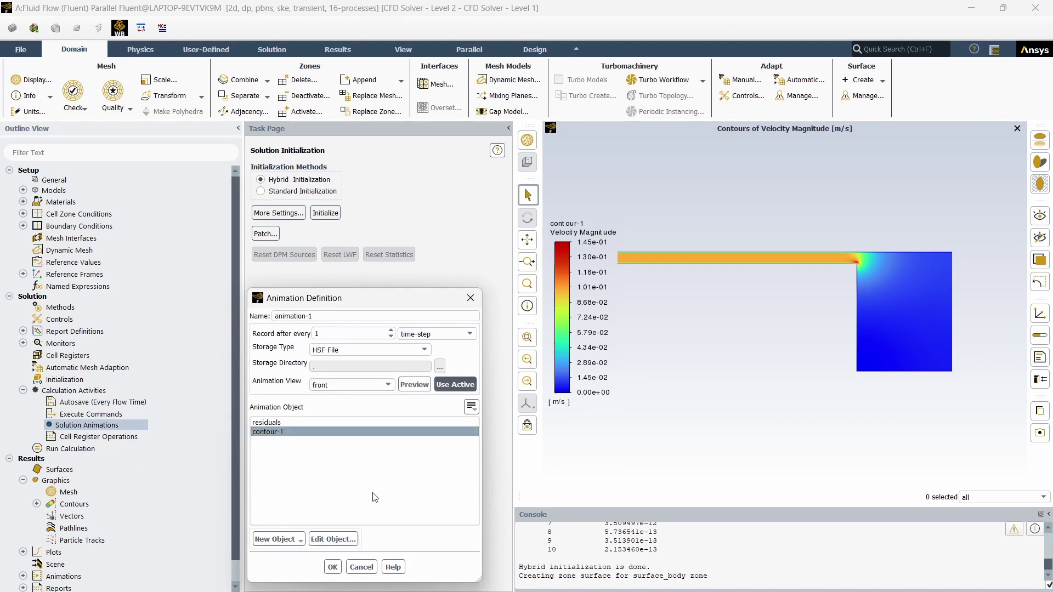
{"action": "left_click", "coordinate": [333, 568]}
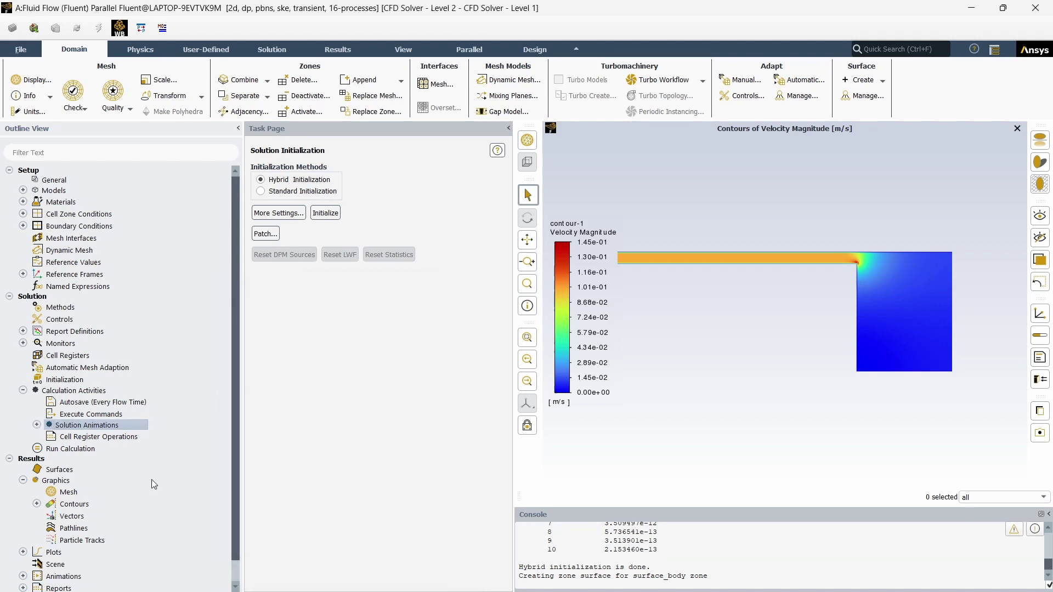
{"action": "scroll", "coordinate": [118, 466], "scroll_direction": "down", "scroll_amount": 1}
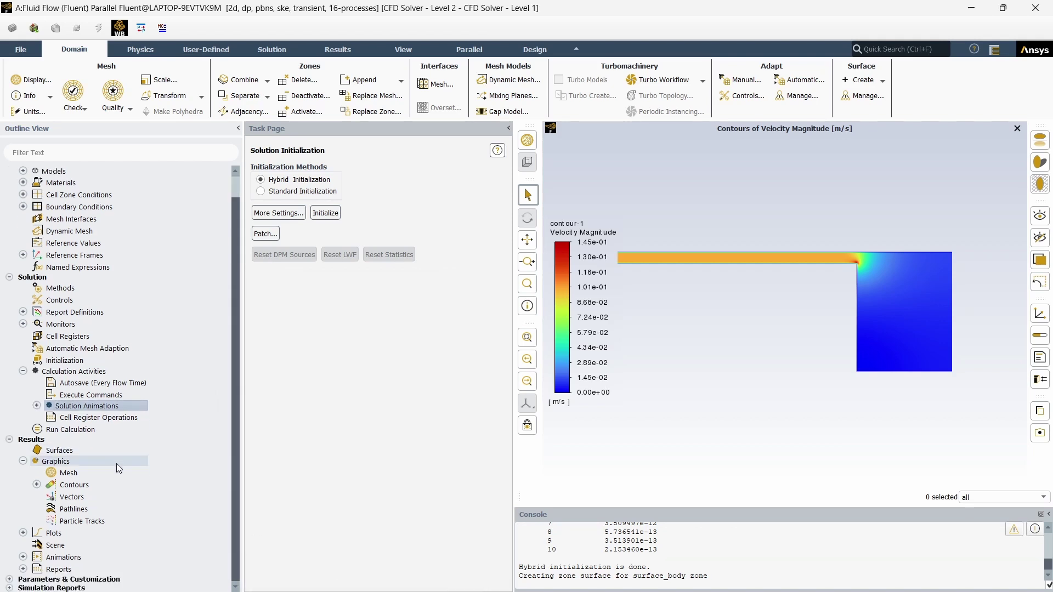
- In Run Calculation, set 80 max iterations per step, 2000 time steps and 0.01 s step size
{"action": "left_click", "coordinate": [76, 429]}
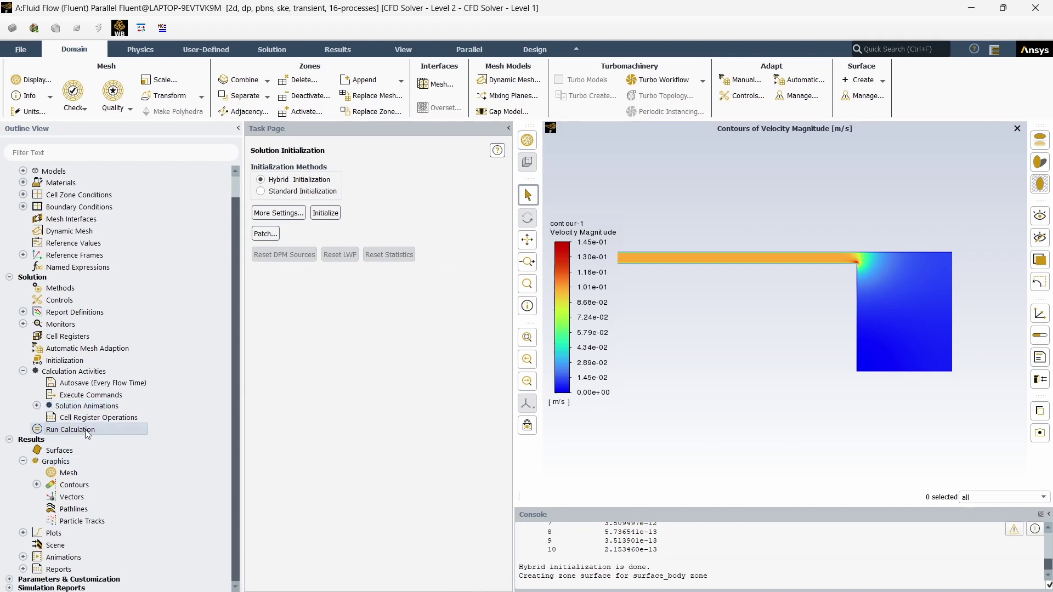
{"action": "double_click", "coordinate": [77, 429]}
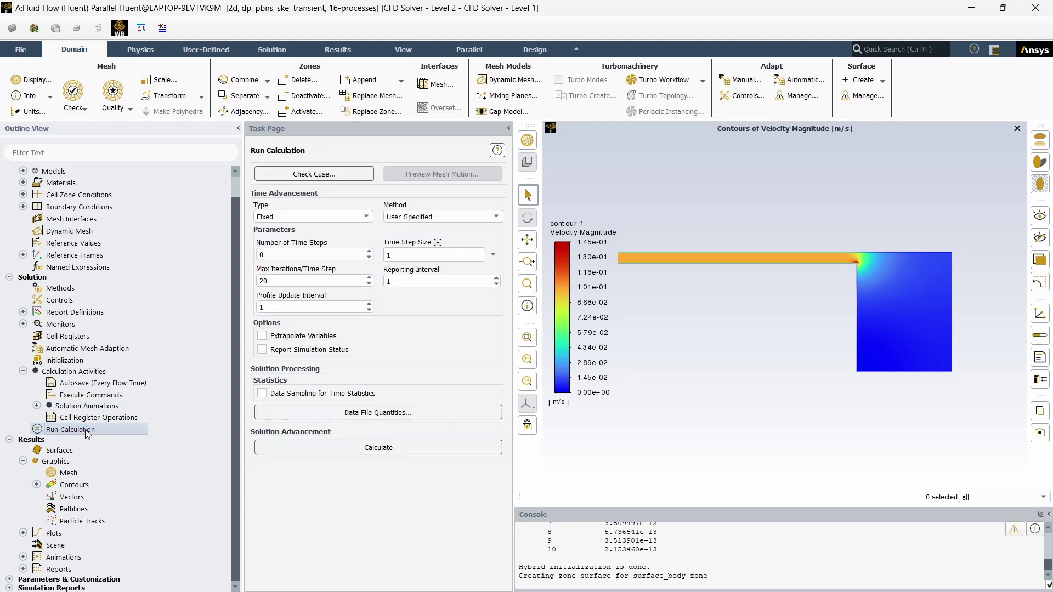
{"action": "double_click", "coordinate": [262, 281]}
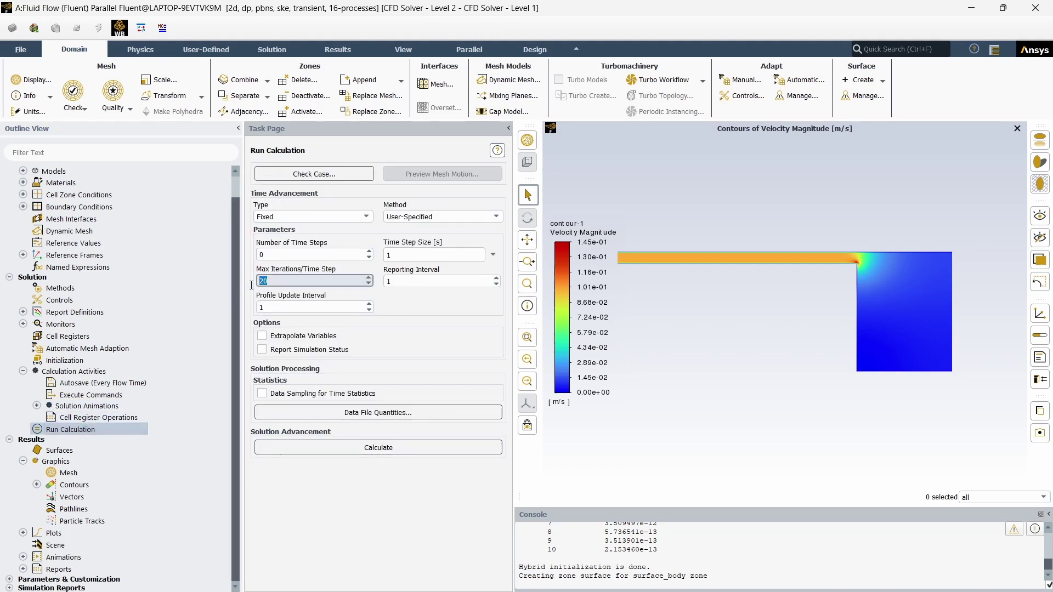
{"action": "type", "text": "80"}
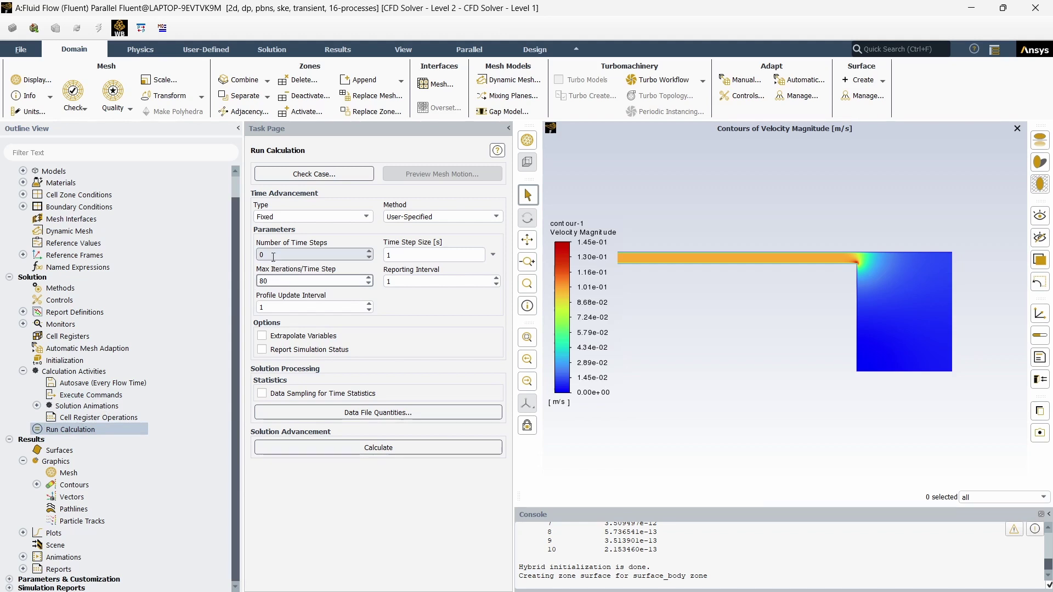
{"action": "left_click", "coordinate": [267, 255]}
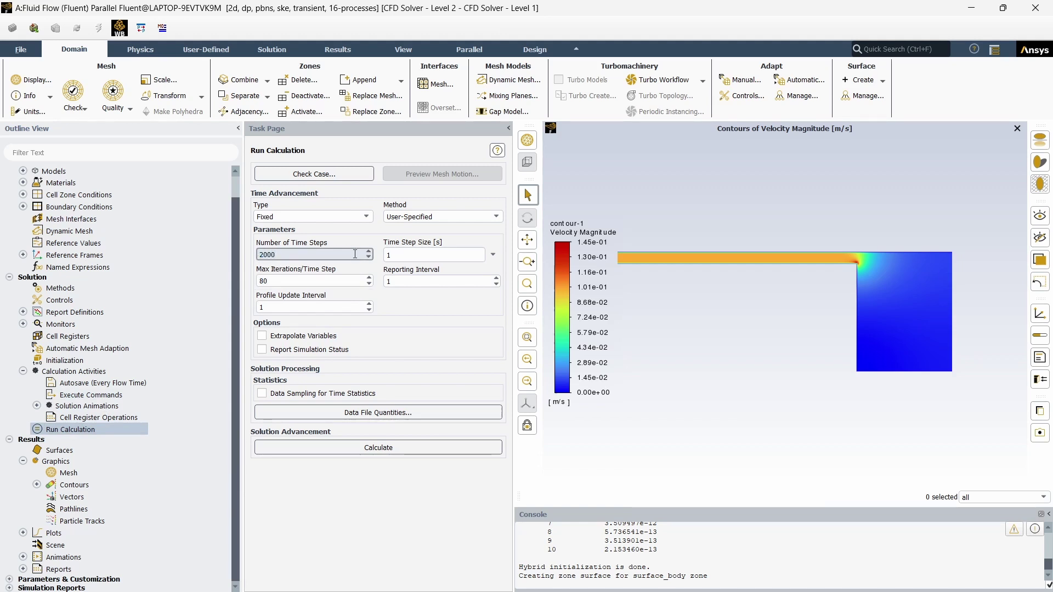
{"action": "double_click", "coordinate": [386, 255]}
{"action": "type", "text": "0."}
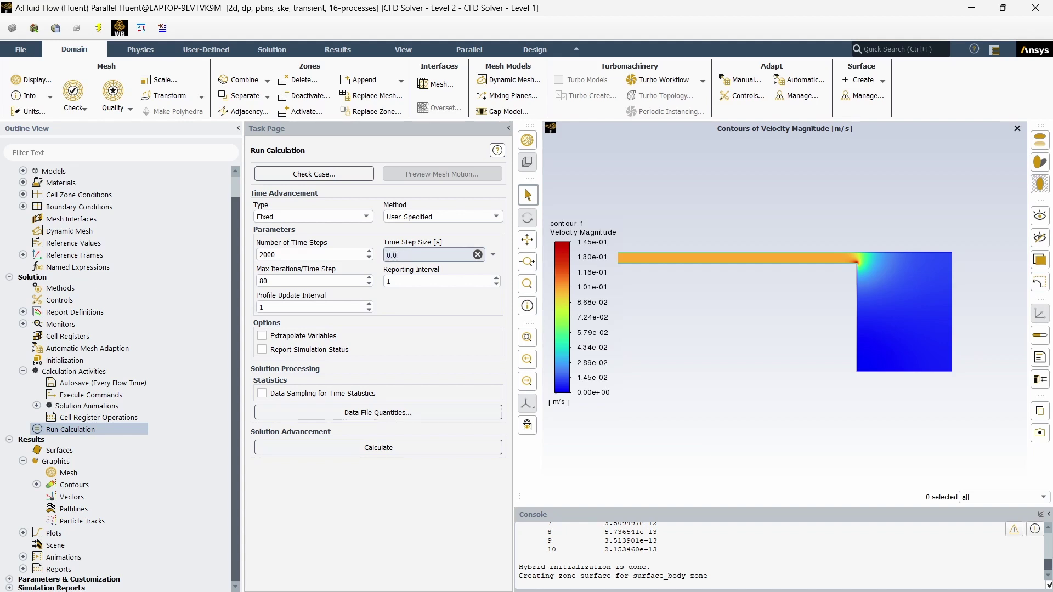
{"action": "left_click", "coordinate": [325, 519]}
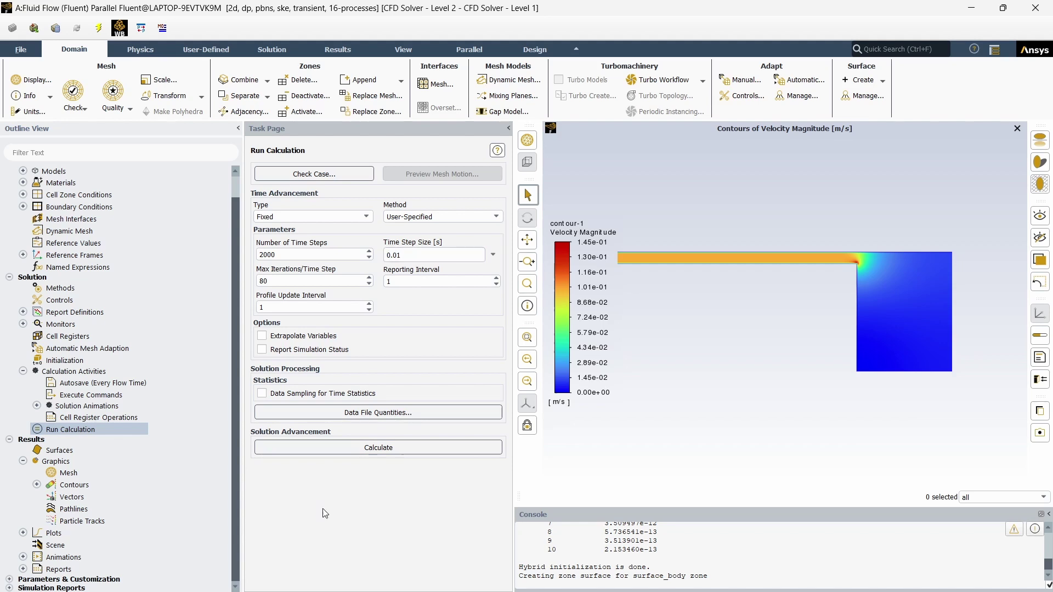
- Start the calculation and check the scaled residuals plot and velocity magnitude contours
{"action": "left_click", "coordinate": [389, 449]}
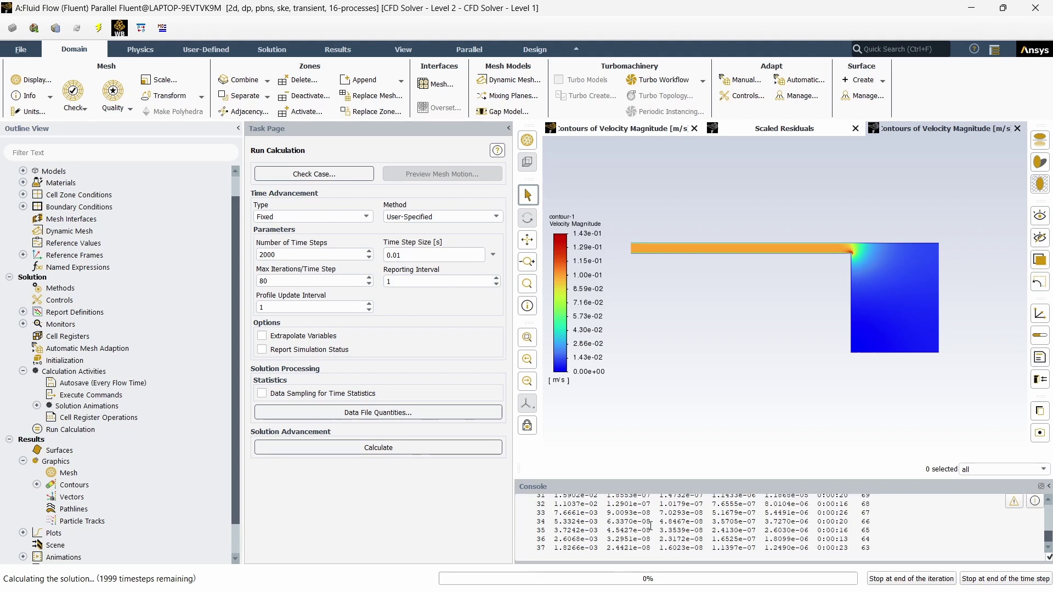
{"action": "left_click", "coordinate": [782, 130]}
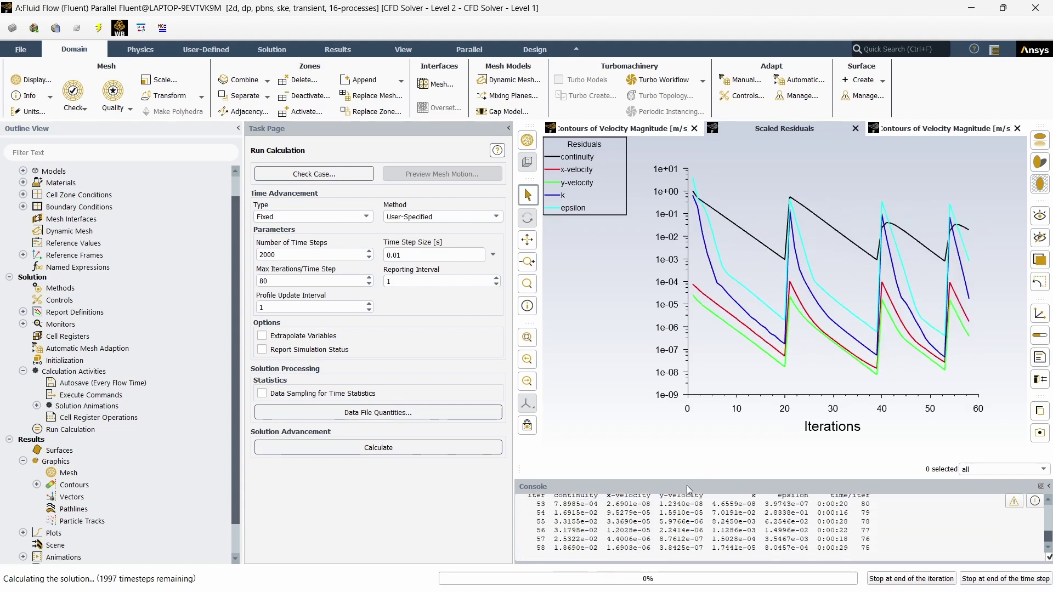
{"action": "left_click", "coordinate": [640, 132]}
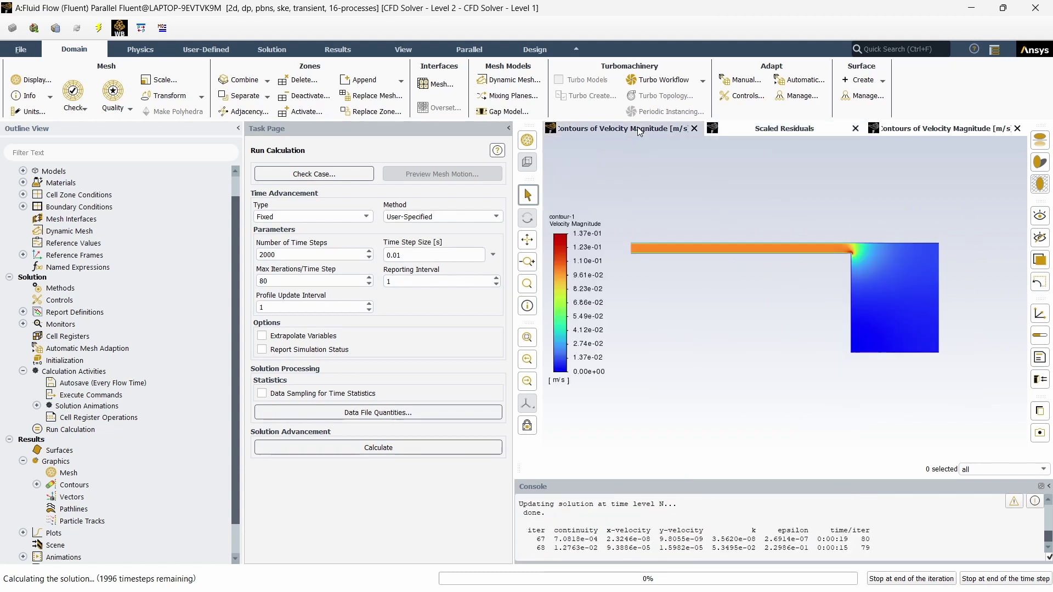